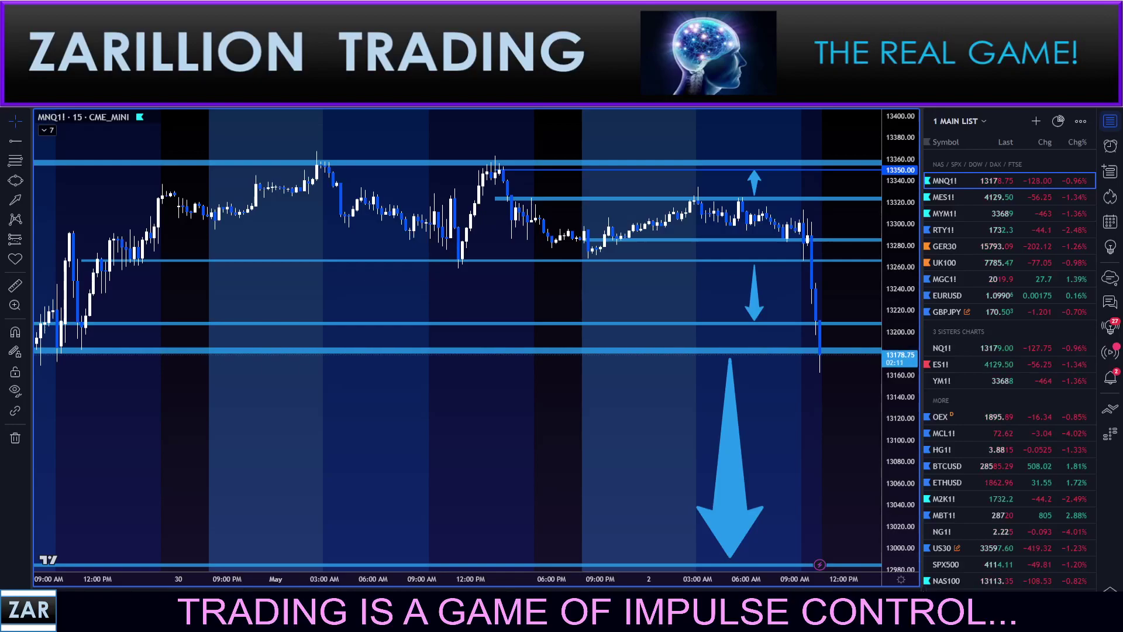
# Examine the latest sell-off on the 15-minute MNQ1! chart against the marked price zones.
pyautogui.scroll(2, 552, 437)
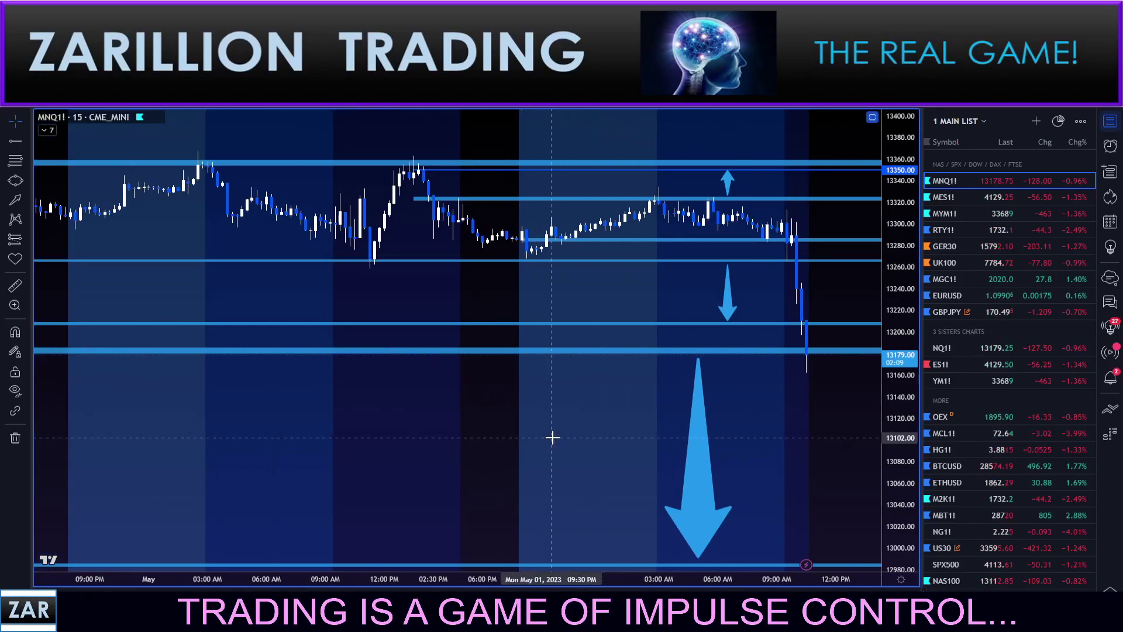
pyautogui.scroll(-1, 571, 446)
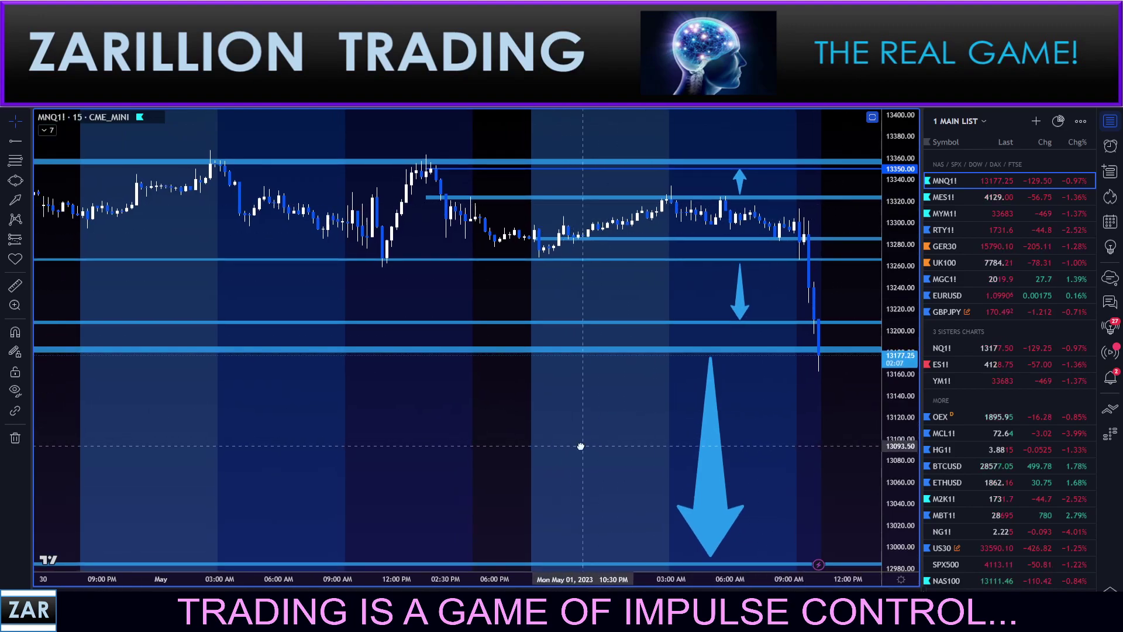
pyautogui.scroll(-1, 606, 441)
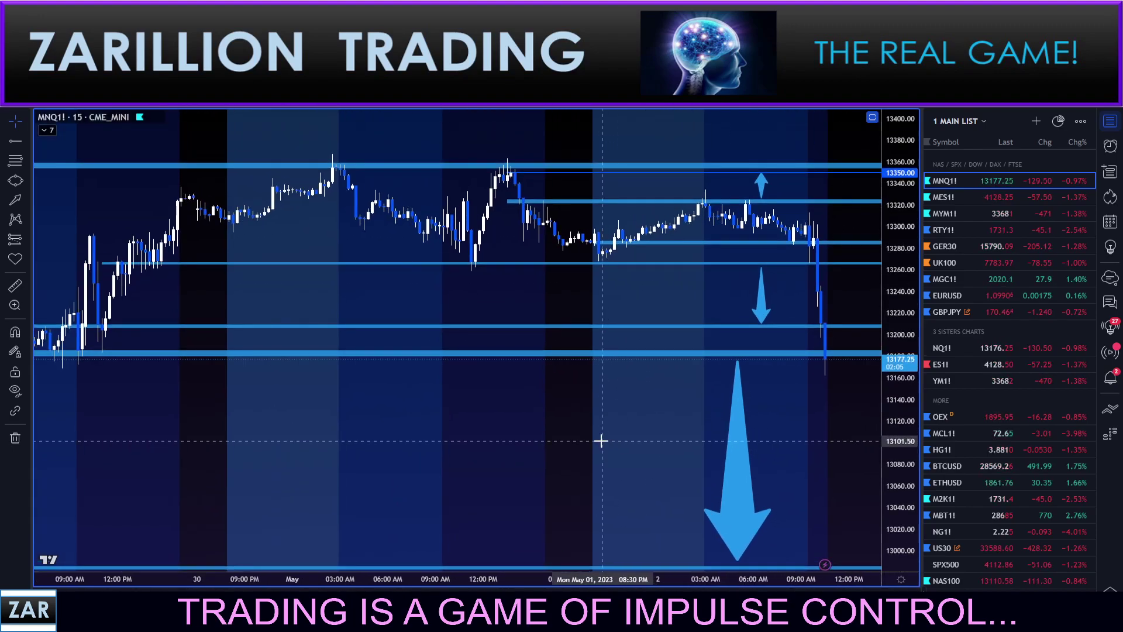
pyautogui.moveTo(895, 416); pyautogui.dragTo(898, 396)
pyautogui.moveTo(689, 415); pyautogui.dragTo(624, 468)
pyautogui.scroll(-2, 655, 444)
pyautogui.scroll(2, 652, 461)
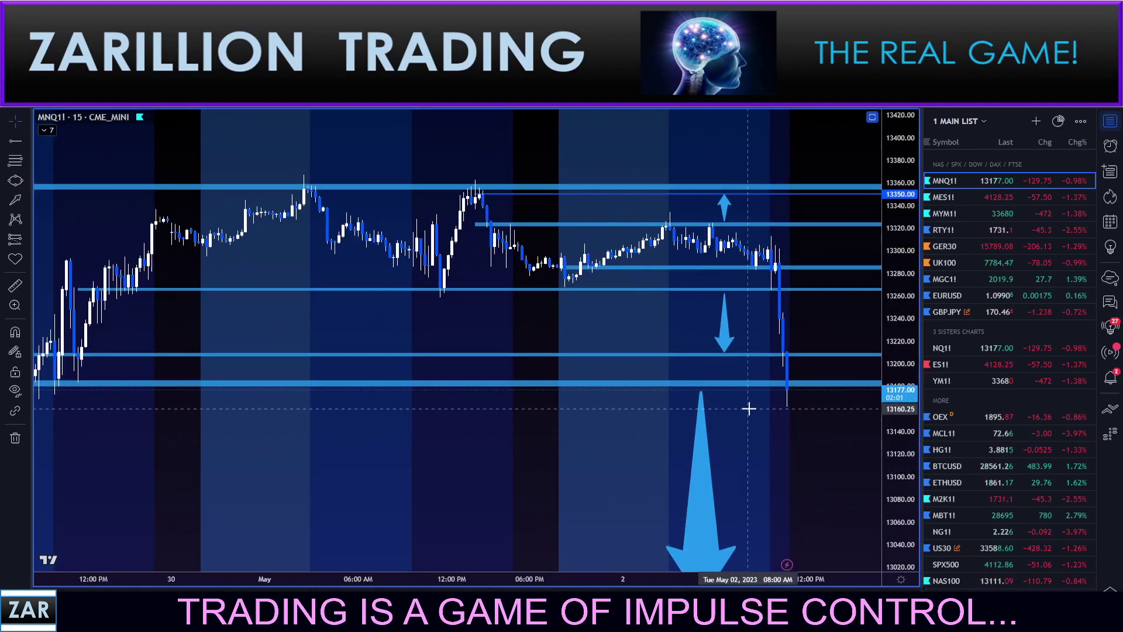
pyautogui.scroll(3, 749, 409)
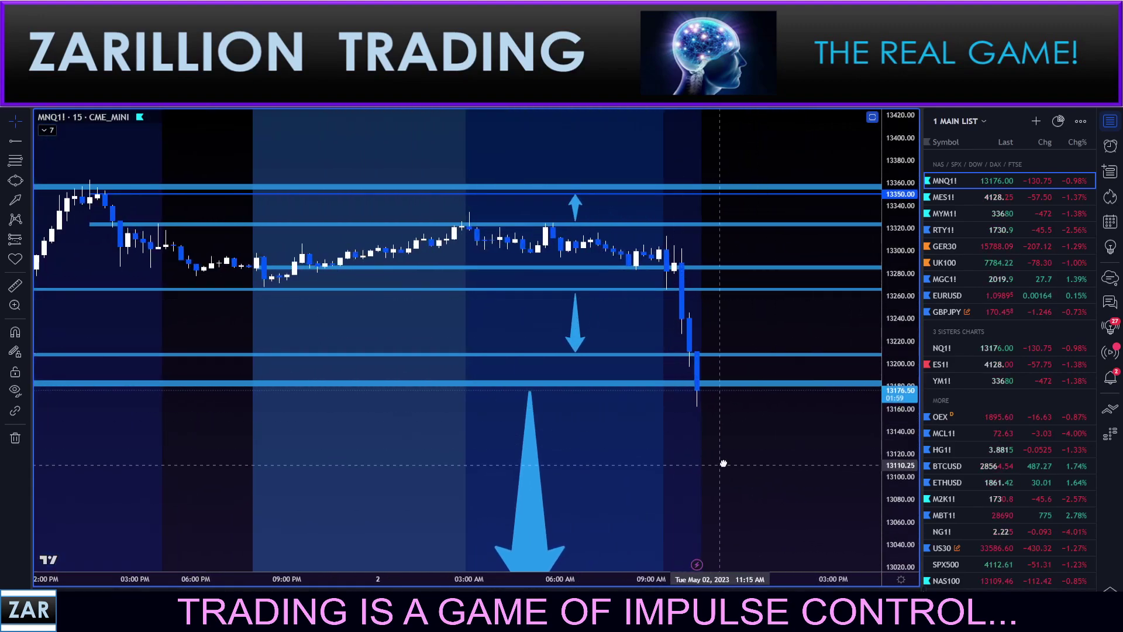
pyautogui.scroll(-2, 720, 464)
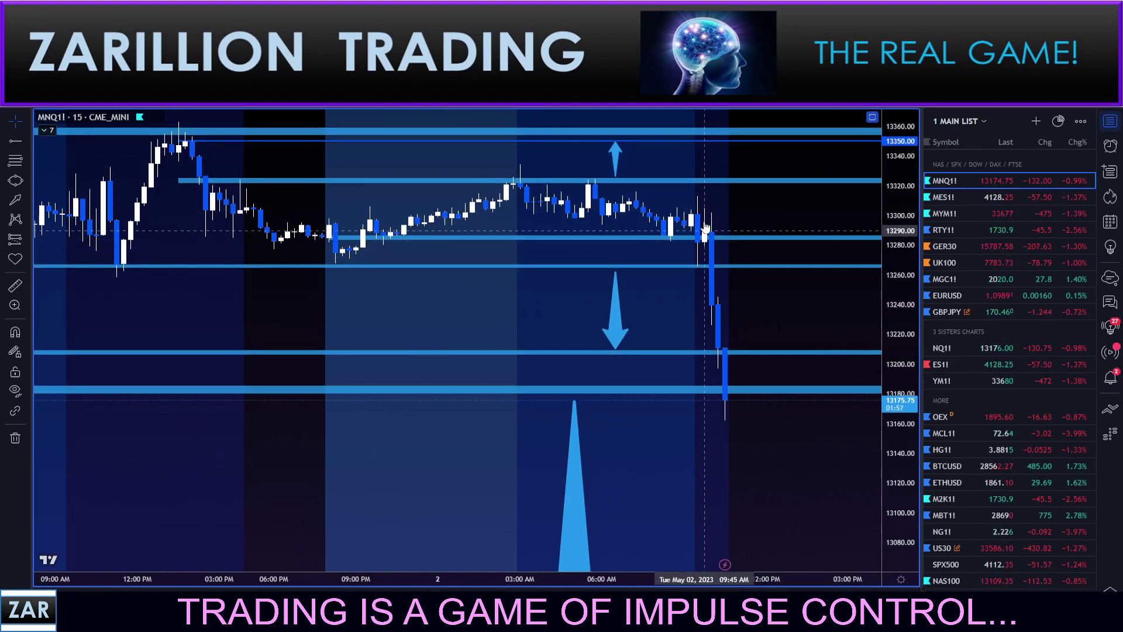
# Delete the price zones near 13285, 13265 and 13207, along with the small down arrow between them.
pyautogui.click(592, 241)
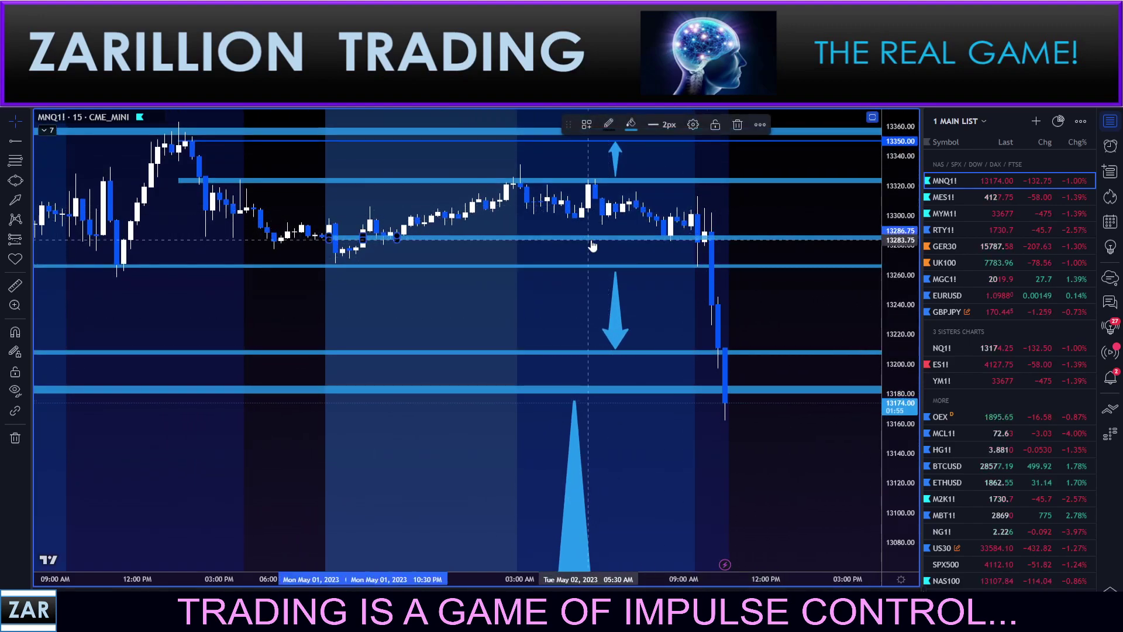
pyautogui.press('Delete')
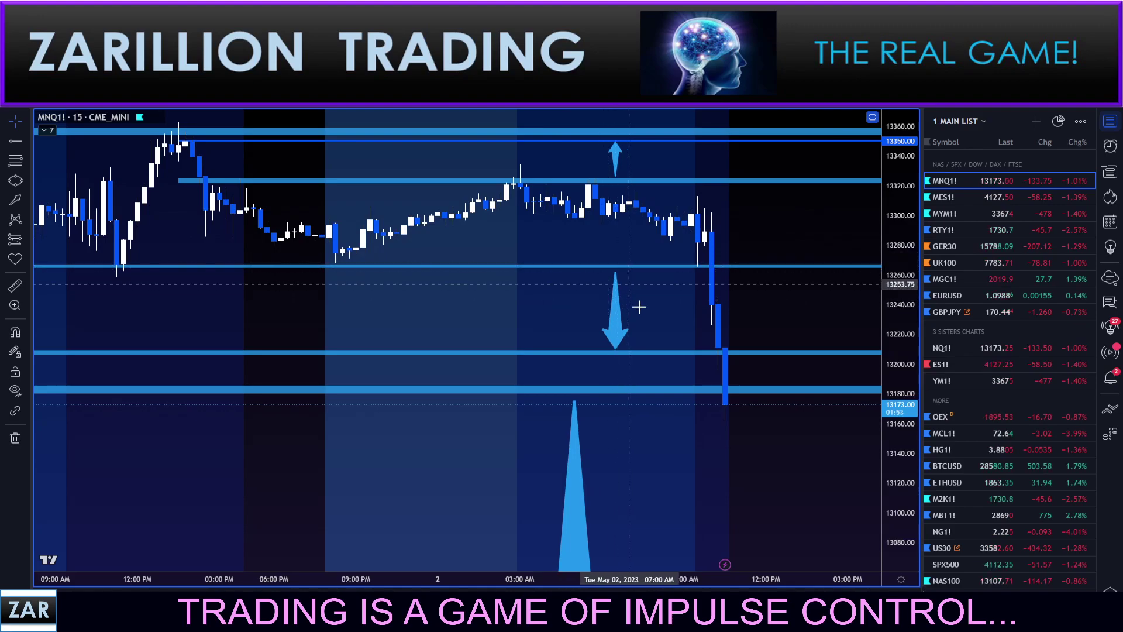
pyautogui.scroll(-3, 632, 296)
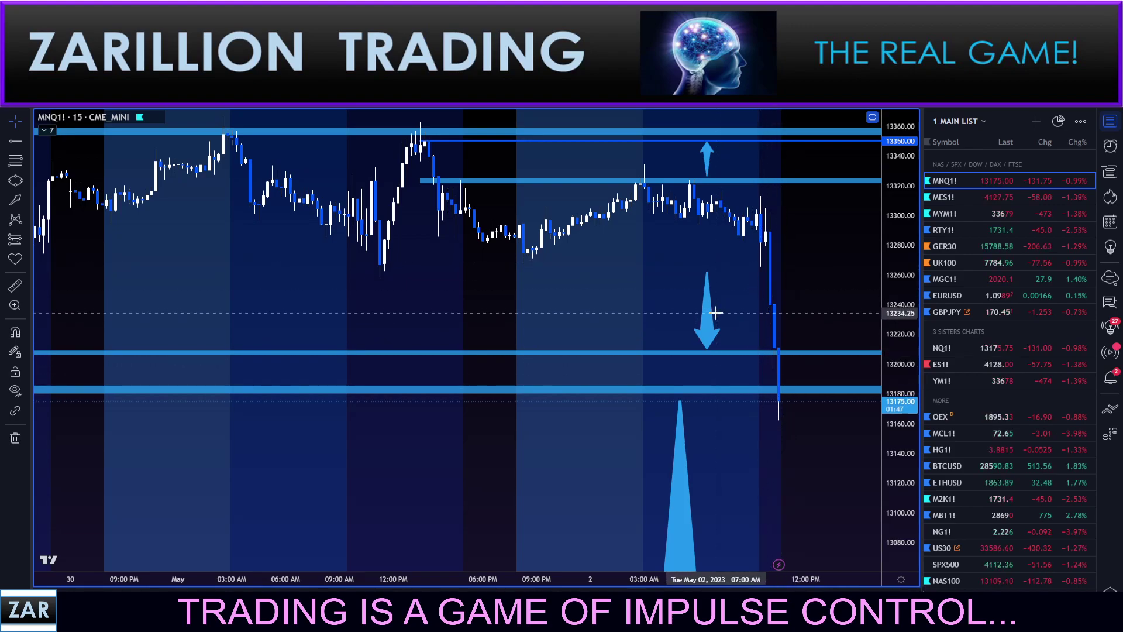
pyautogui.scroll(-3, 662, 328)
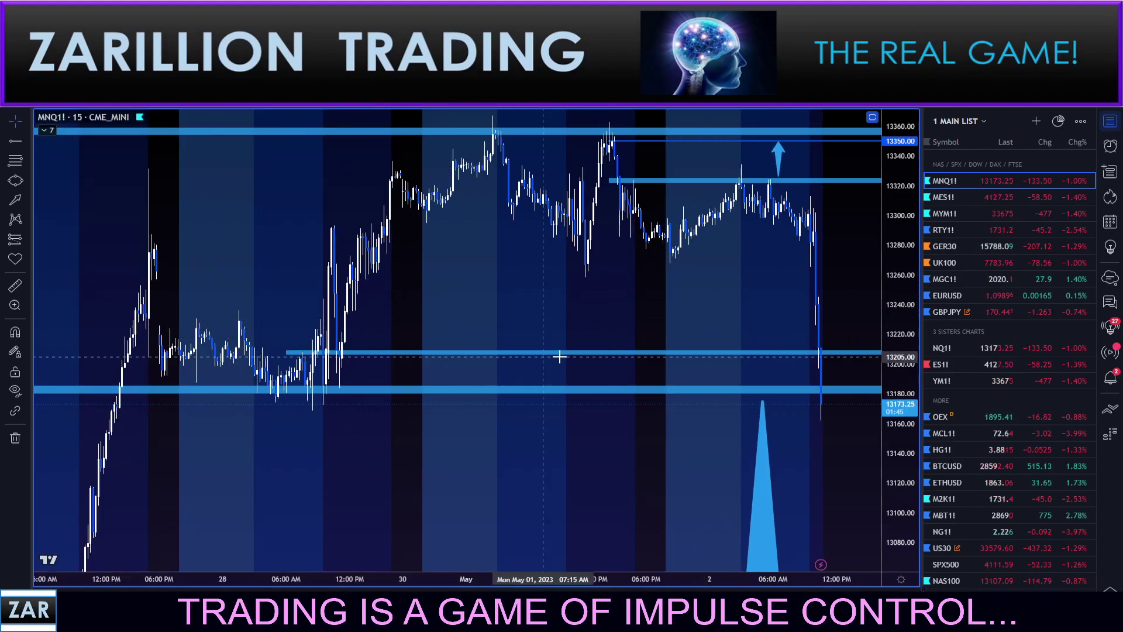
pyautogui.moveTo(630, 302); pyautogui.dragTo(564, 286)
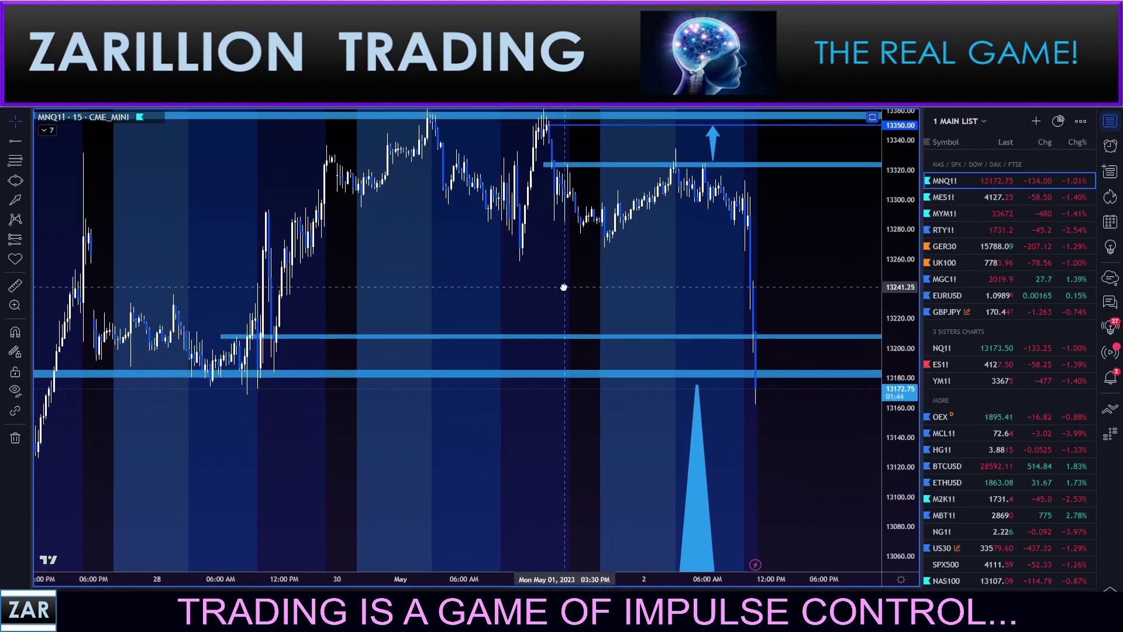
pyautogui.click(649, 340)
pyautogui.press('Delete')
# Switch the MNQ1! chart to the 30-minute timeframe.
pyautogui.scroll(-1, 635, 423)
pyautogui.moveTo(643, 419); pyautogui.dragTo(646, 364)
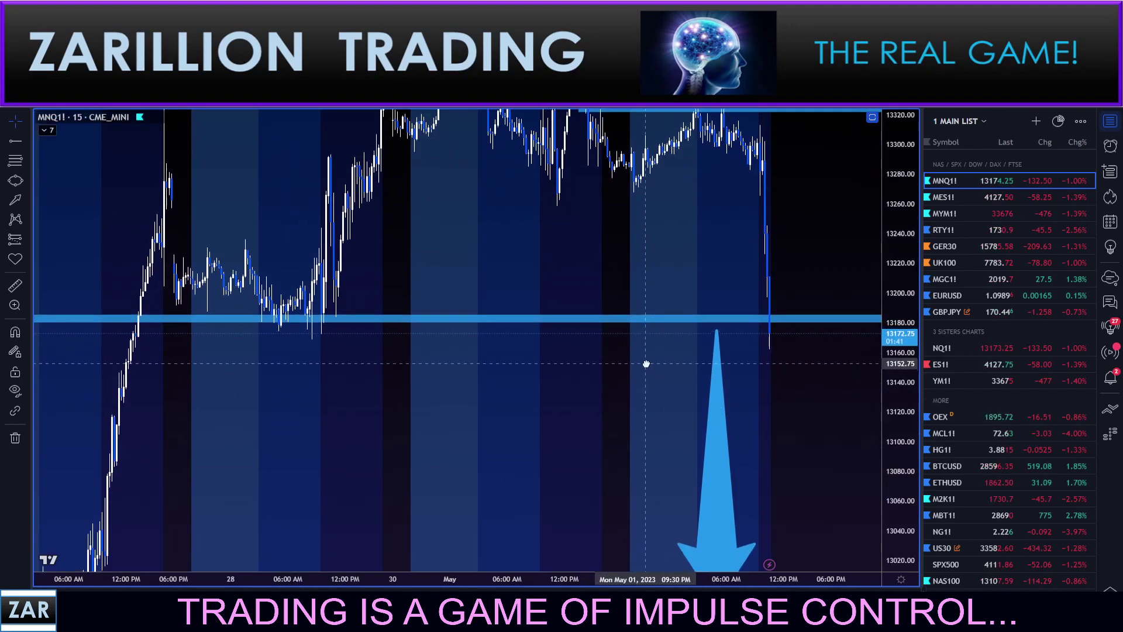
pyautogui.moveTo(626, 413); pyautogui.dragTo(614, 351)
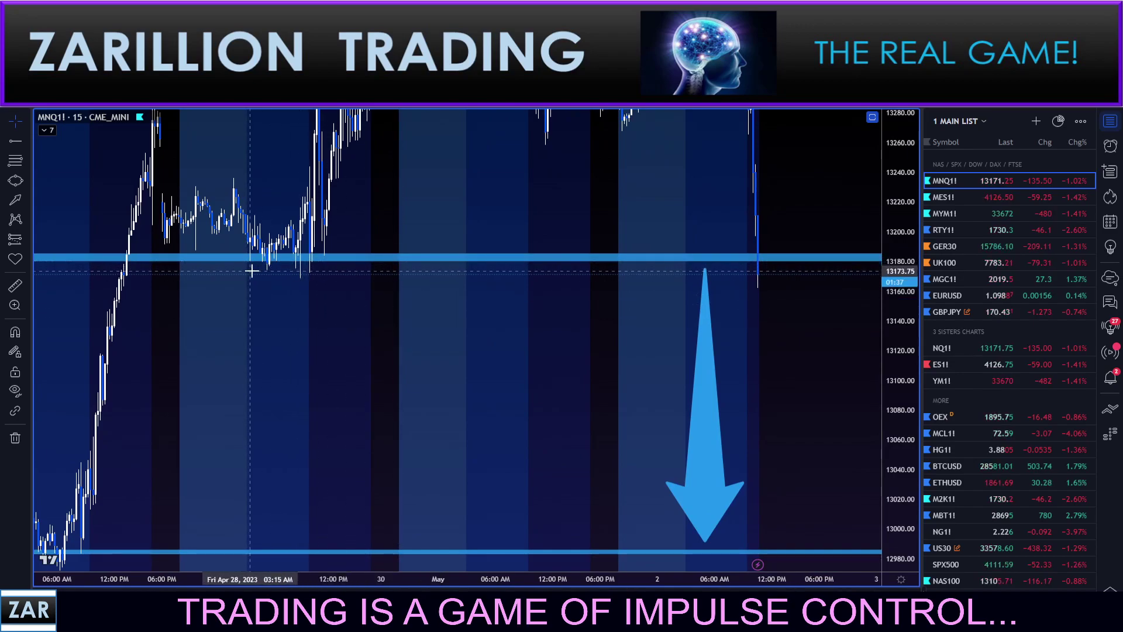
pyautogui.scroll(2, 540, 338)
pyautogui.scroll(2, 540, 349)
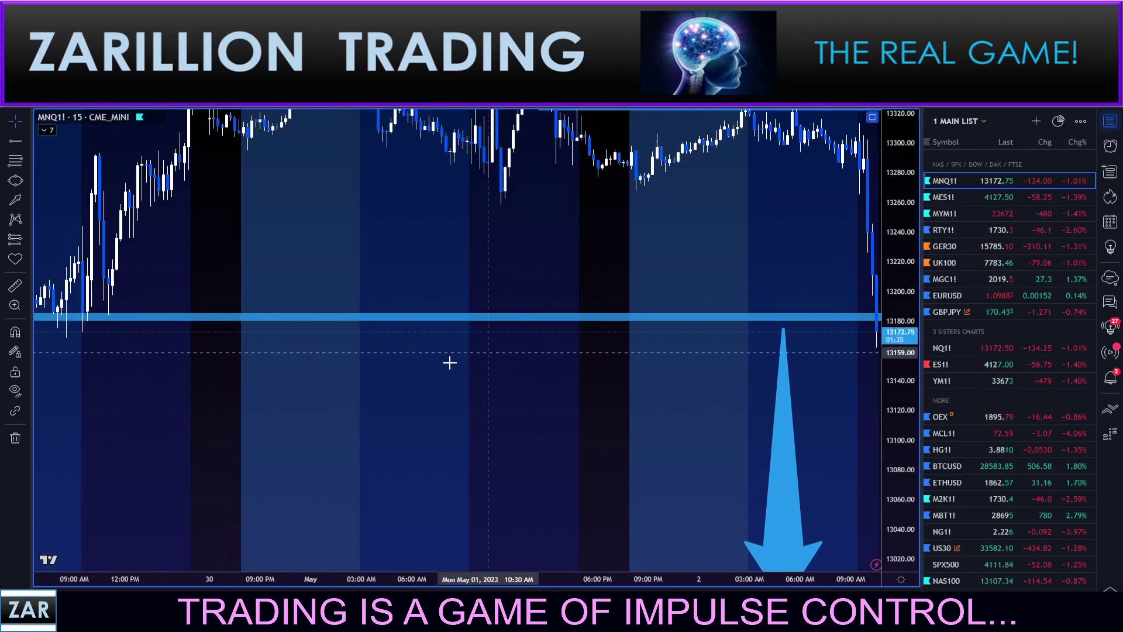
pyautogui.write('30')
pyautogui.press('Return')
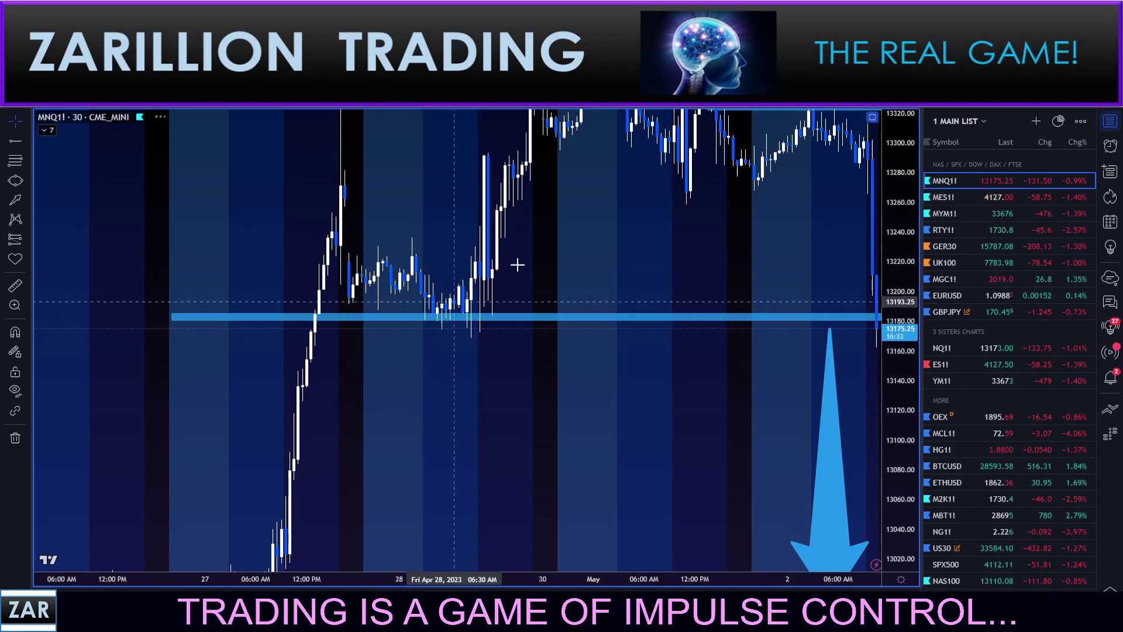
# Examine the 30-minute MNQ1! price action between the thick zone near 13180 and the lower zone near 12985.
pyautogui.moveTo(550, 373); pyautogui.dragTo(477, 364)
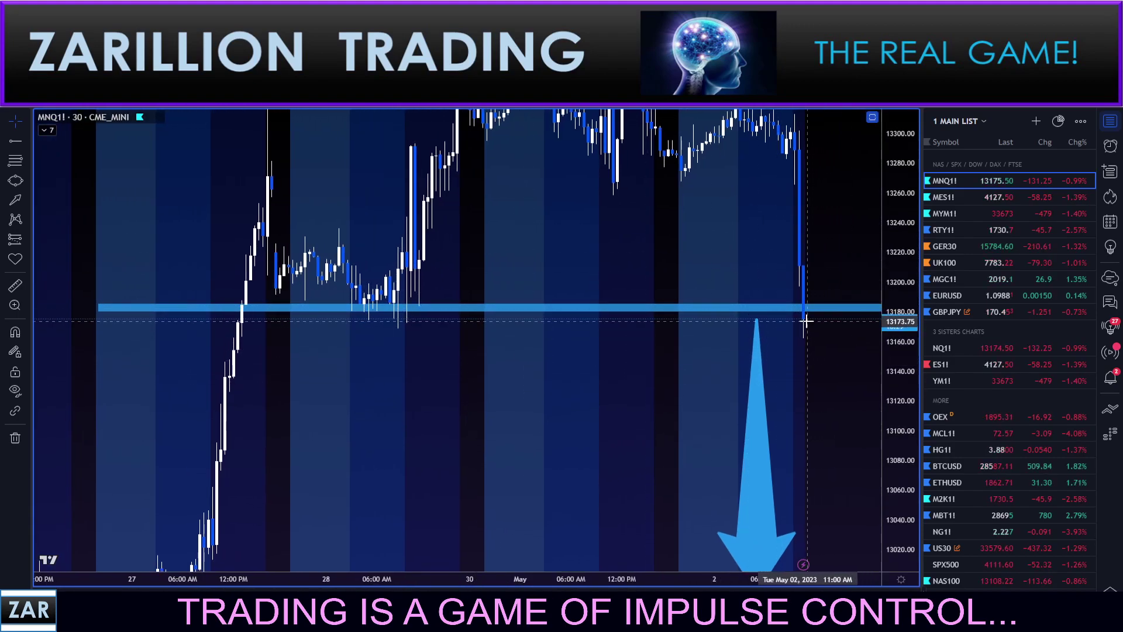
pyautogui.scroll(-3, 806, 321)
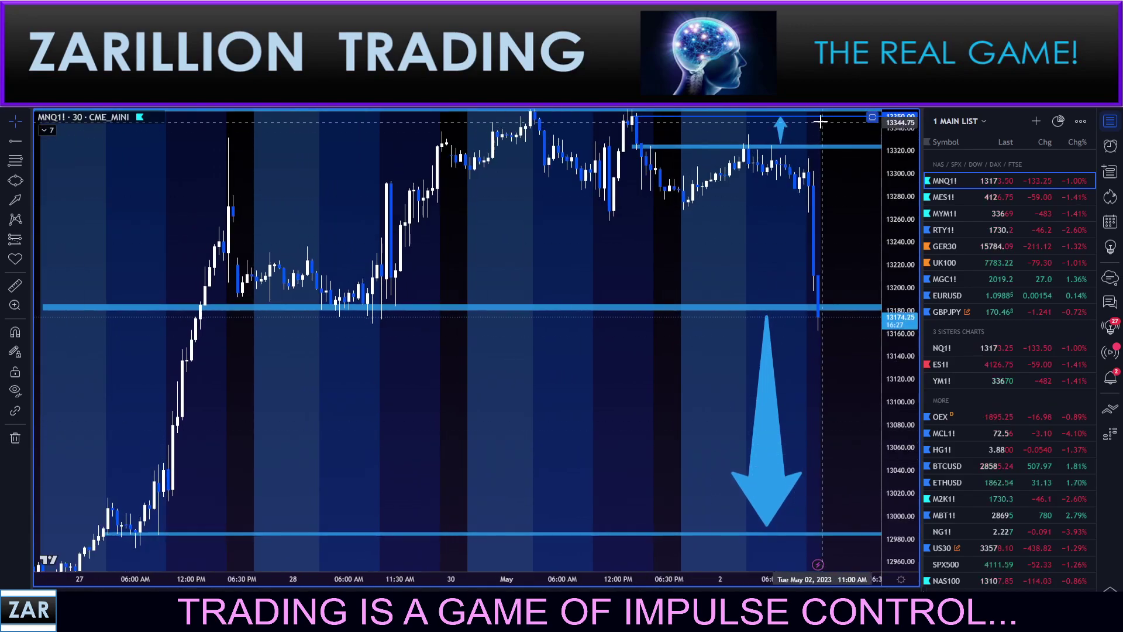
pyautogui.scroll(3, 656, 416)
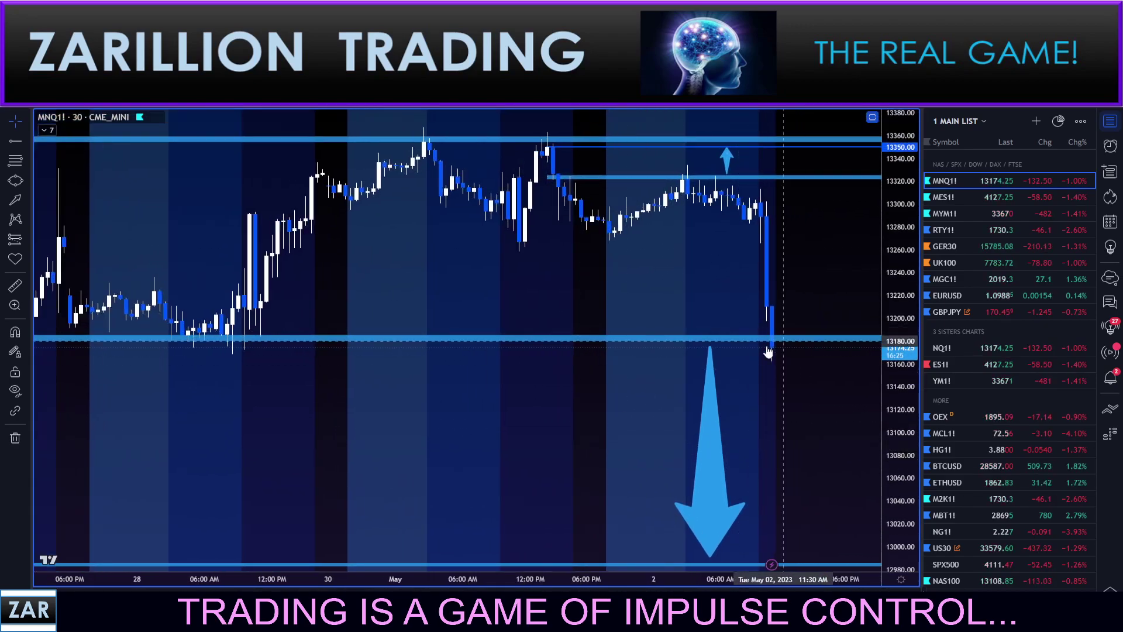
pyautogui.moveTo(761, 386); pyautogui.dragTo(798, 358)
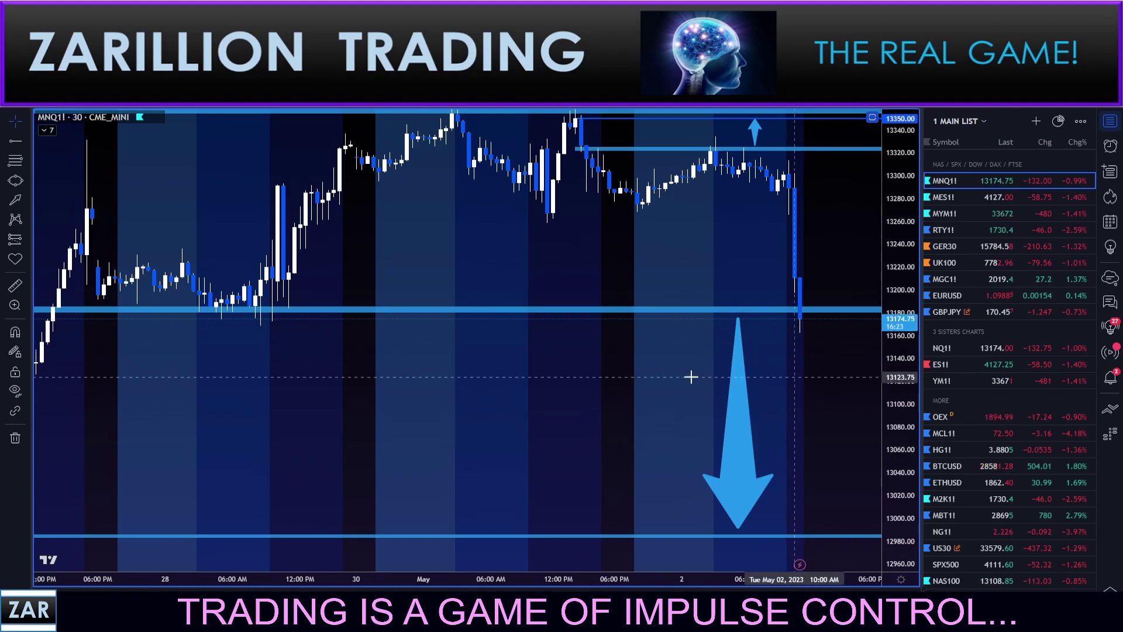
pyautogui.scroll(-3, 634, 384)
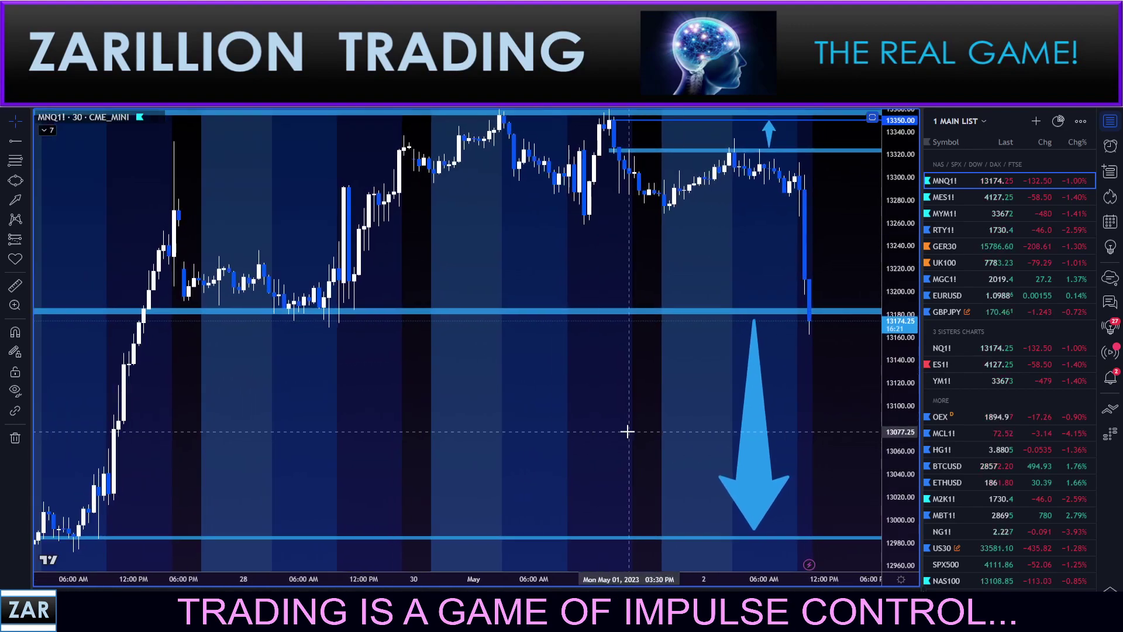
pyautogui.moveTo(735, 268); pyautogui.dragTo(709, 301)
pyautogui.moveTo(648, 407); pyautogui.dragTo(659, 380)
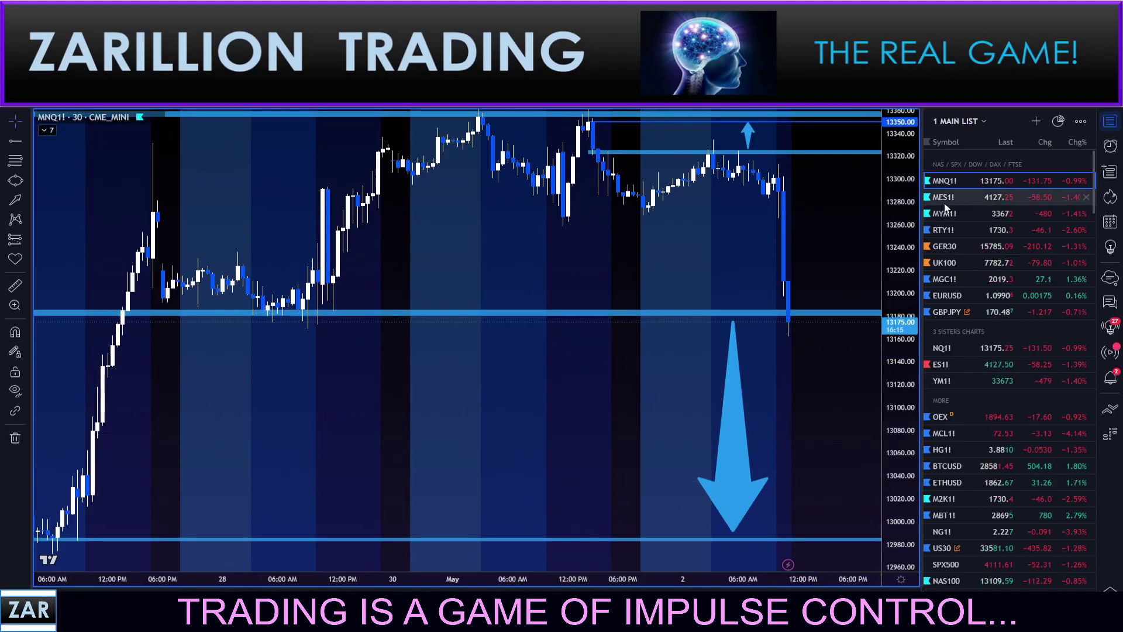
# Open the MES1! chart and delete the price zones near 4177 and 4162.
pyautogui.click(963, 201)
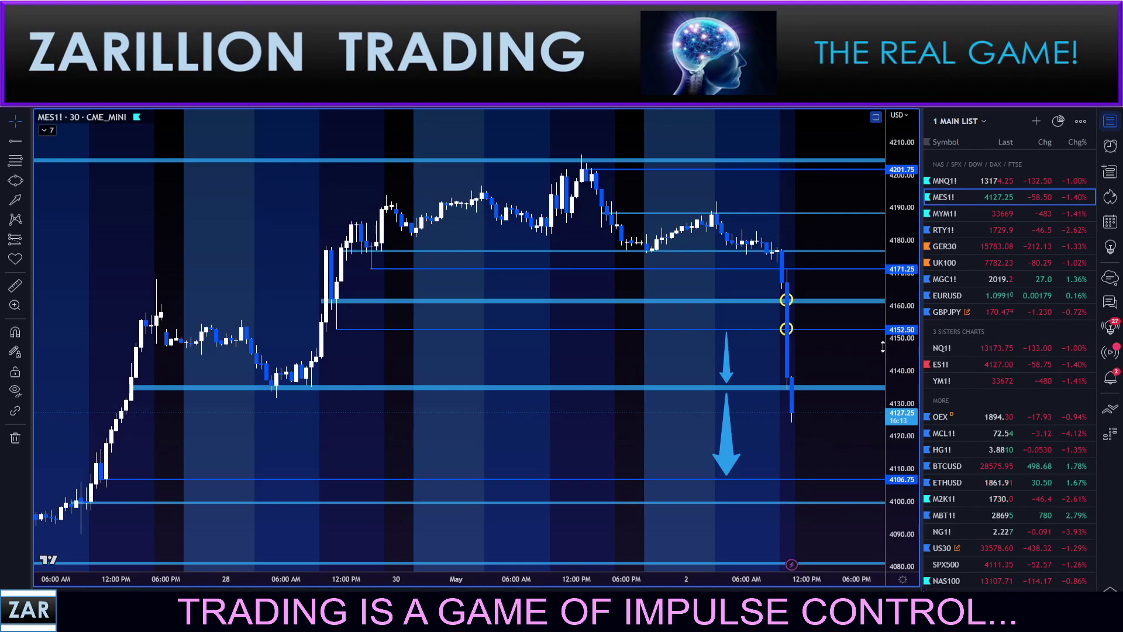
pyautogui.scroll(1, 783, 351)
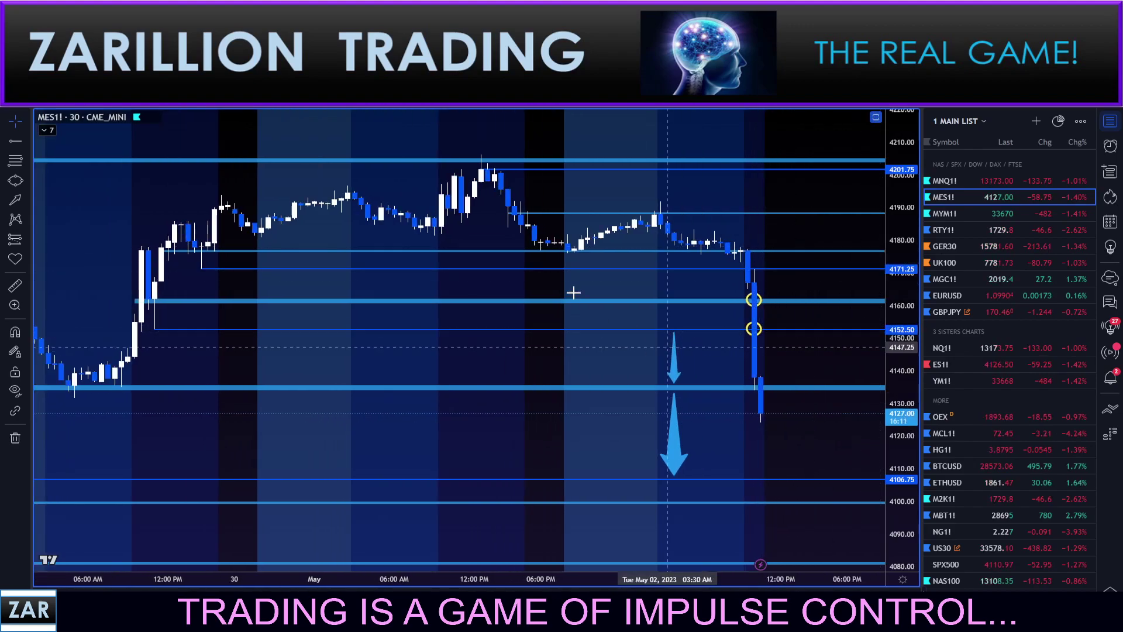
pyautogui.click(659, 253)
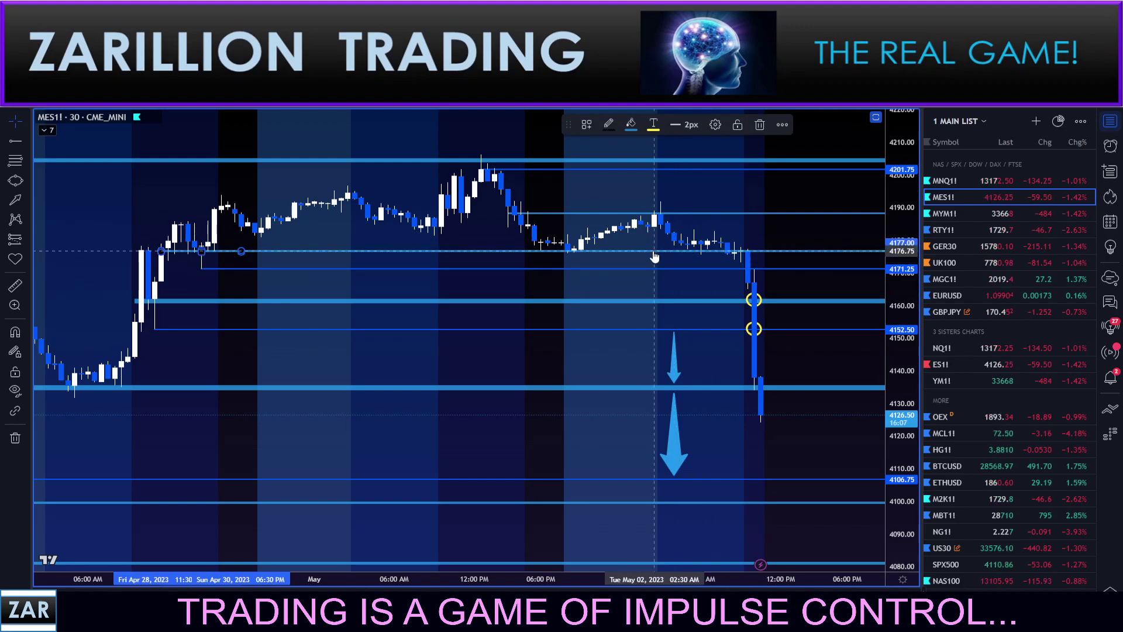
pyautogui.click(657, 287)
pyautogui.click(667, 300)
pyautogui.press('Delete')
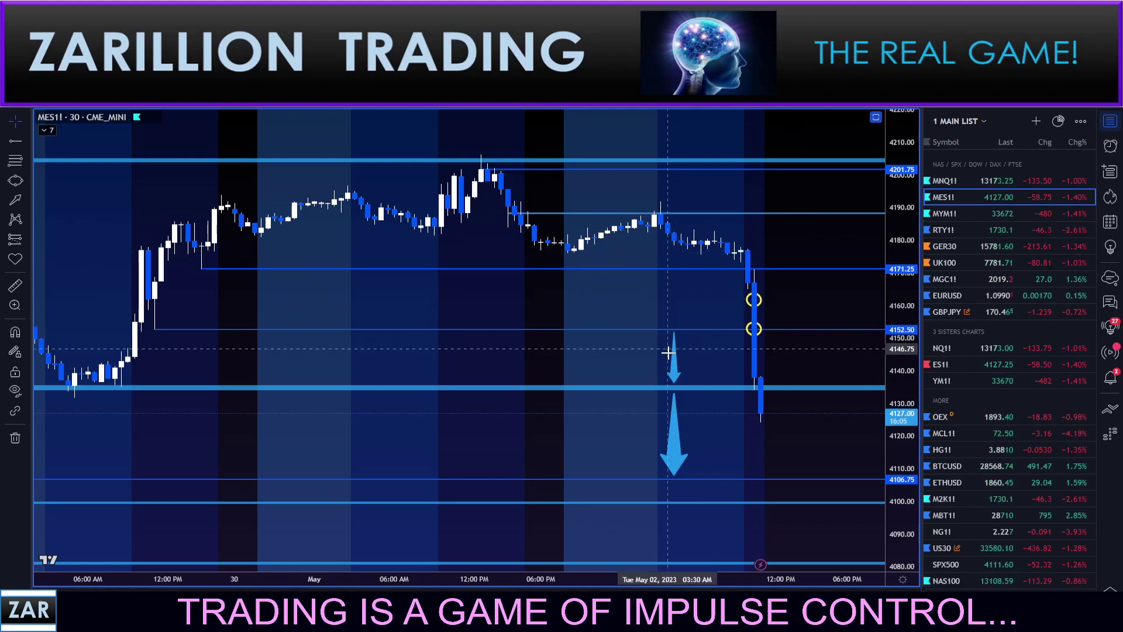
# Delete the 4152.50 and 4171.25 price lines, the small upper down arrow and both yellow circles.
pyautogui.click(667, 329)
pyautogui.press('Delete')
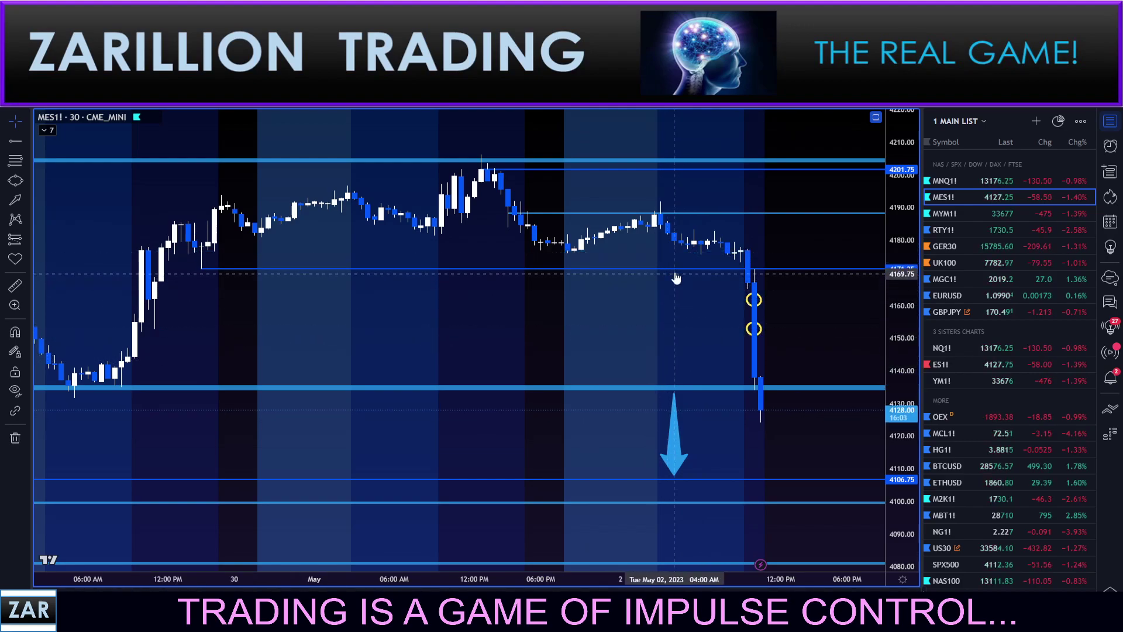
pyautogui.click(683, 270)
pyautogui.press('Delete')
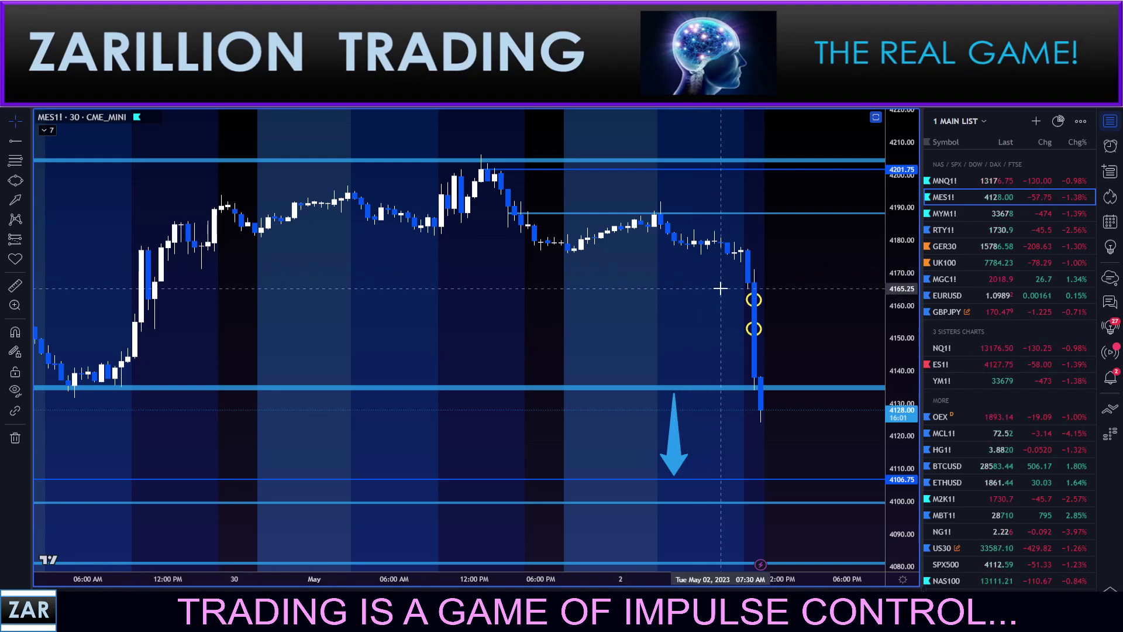
pyautogui.moveTo(728, 292); pyautogui.dragTo(793, 354)
pyautogui.press('Delete')
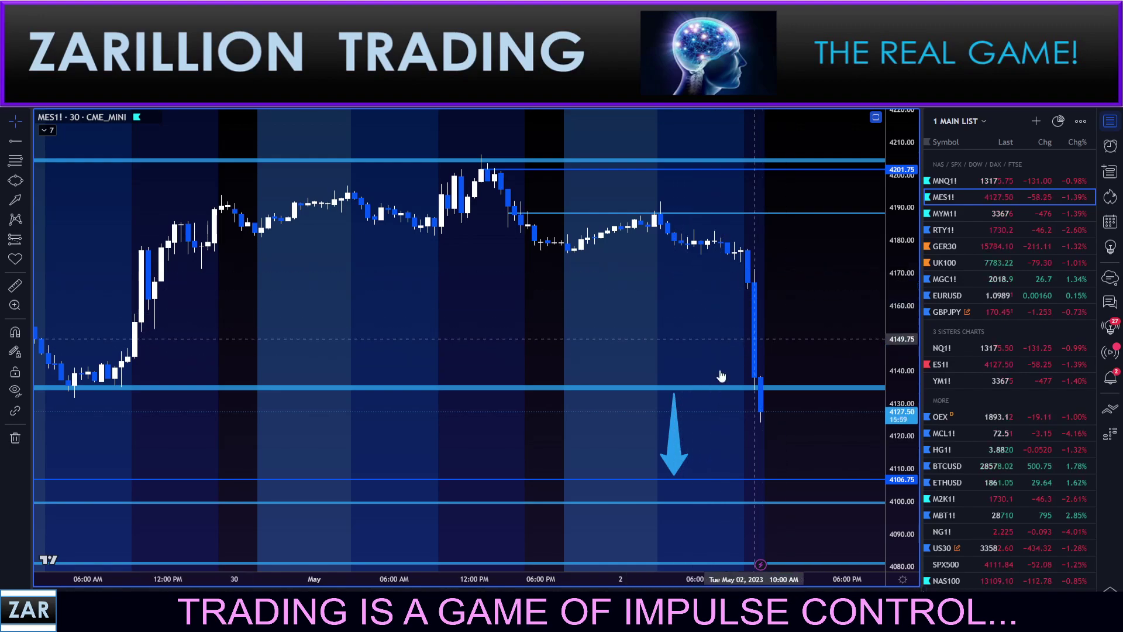
# Thicken the price zone near 4188 by raising its upper edge to about 4190.
pyautogui.scroll(-3, 700, 333)
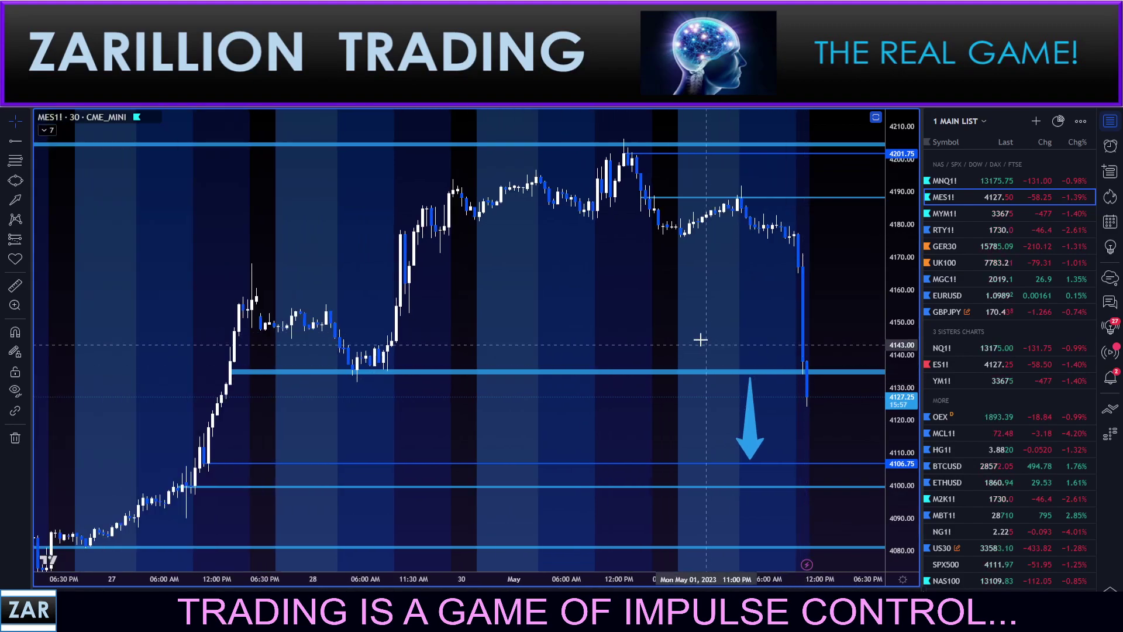
pyautogui.moveTo(899, 426); pyautogui.dragTo(899, 375)
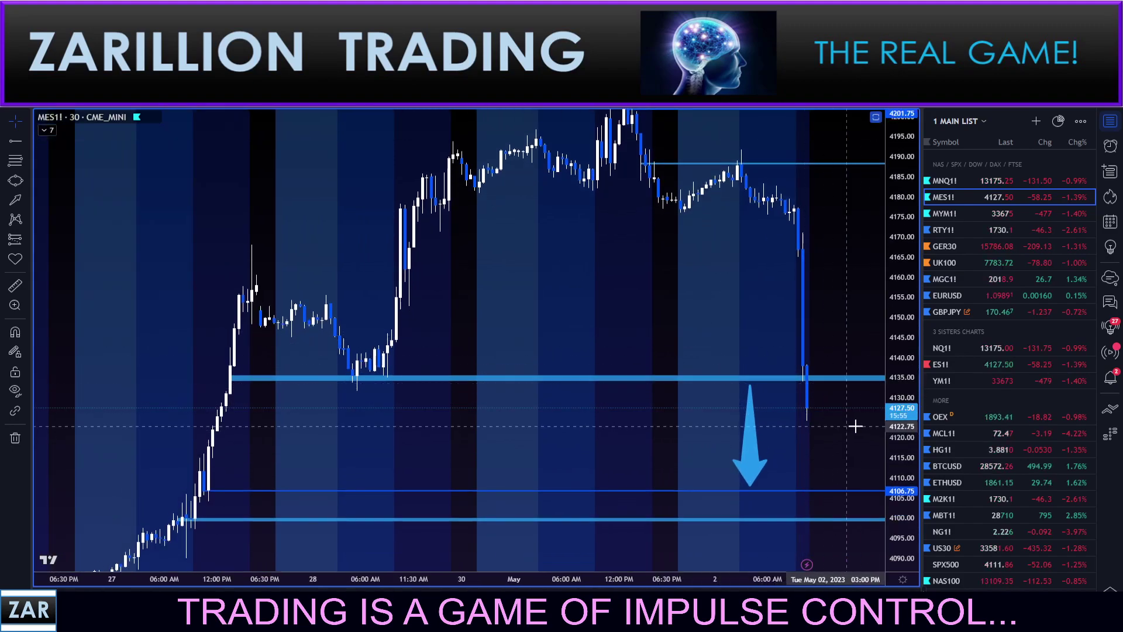
pyautogui.moveTo(851, 449); pyautogui.dragTo(856, 435)
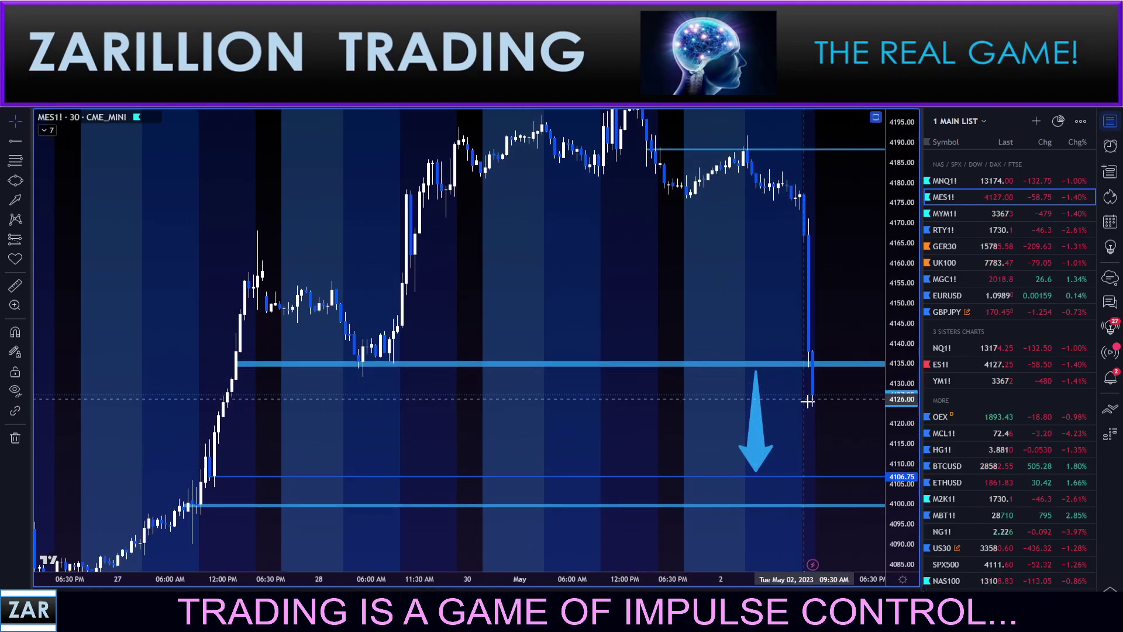
pyautogui.moveTo(671, 433); pyautogui.dragTo(667, 469)
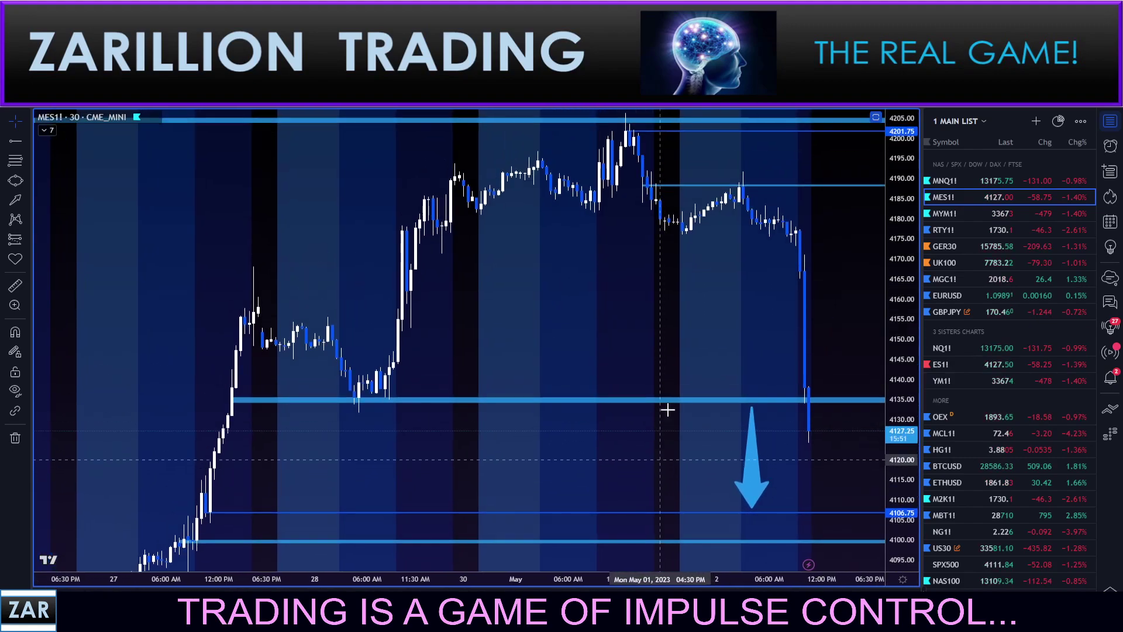
pyautogui.scroll(1, 653, 334)
pyautogui.moveTo(653, 334); pyautogui.dragTo(589, 341)
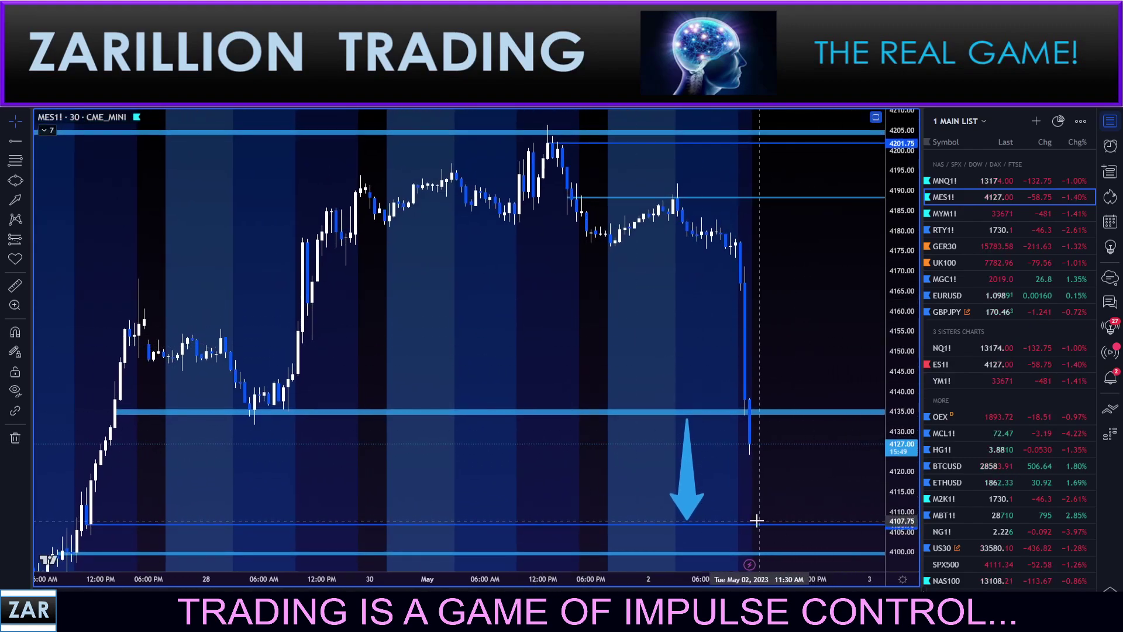
pyautogui.moveTo(565, 197); pyautogui.dragTo(567, 191)
pyautogui.click(606, 256)
# Draw a thin rectangular price zone at about 4177 to 4178, starting at the May 1, 08:00 PM candle.
pyautogui.hotkey('alt', 'shift', 'r')
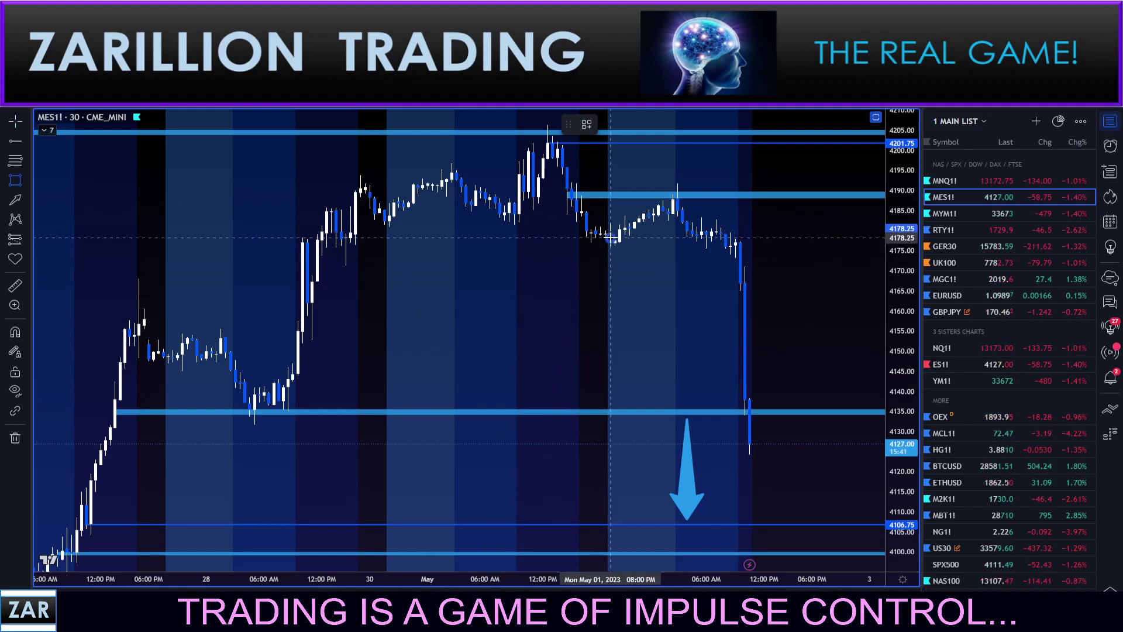
pyautogui.moveTo(610, 237); pyautogui.dragTo(613, 242)
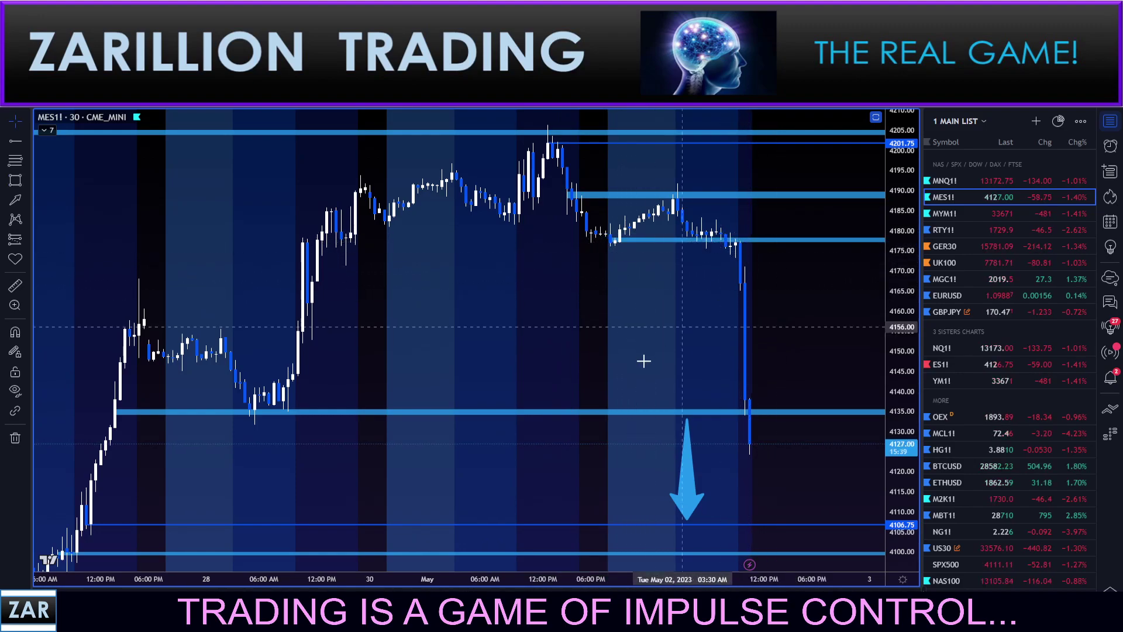
pyautogui.moveTo(645, 361); pyautogui.dragTo(577, 334)
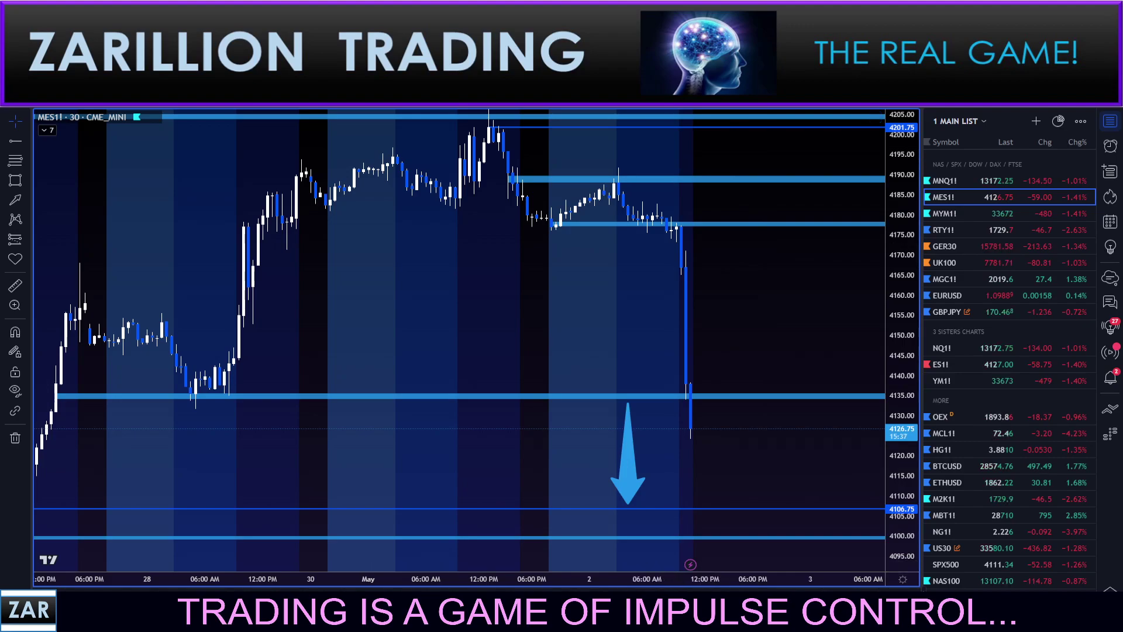
pyautogui.click(738, 378)
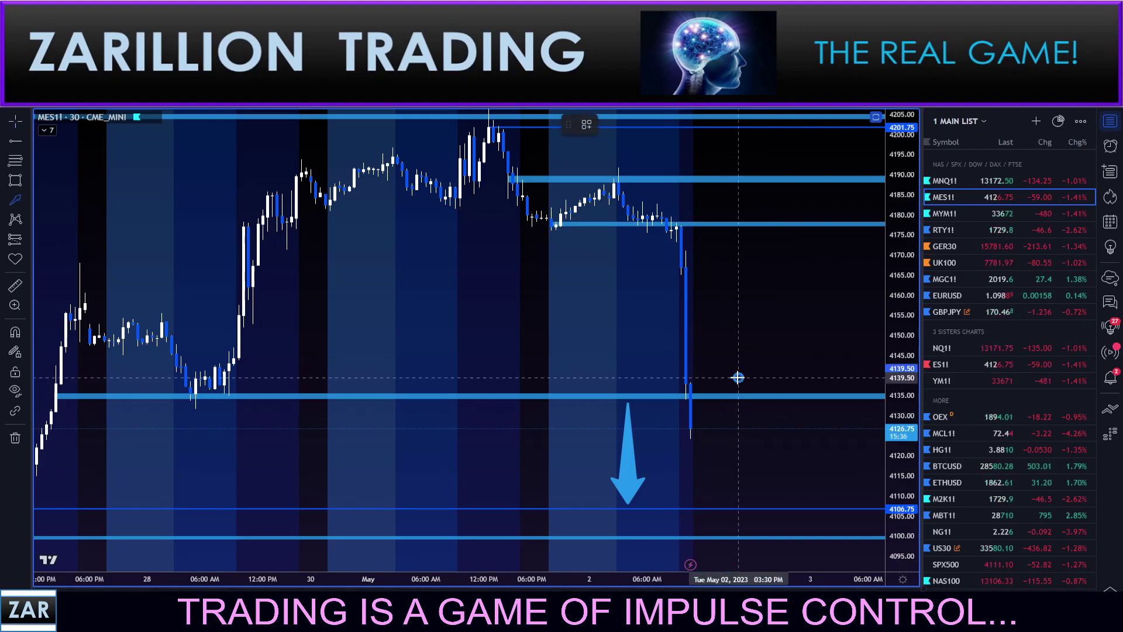
pyautogui.click(745, 231)
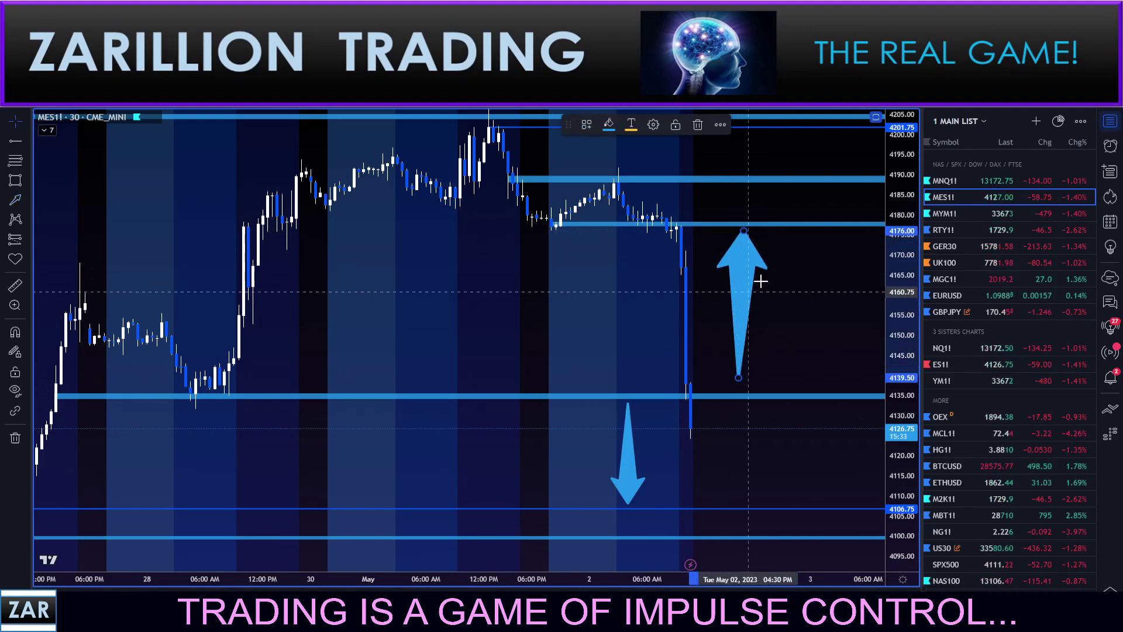
pyautogui.press('Delete')
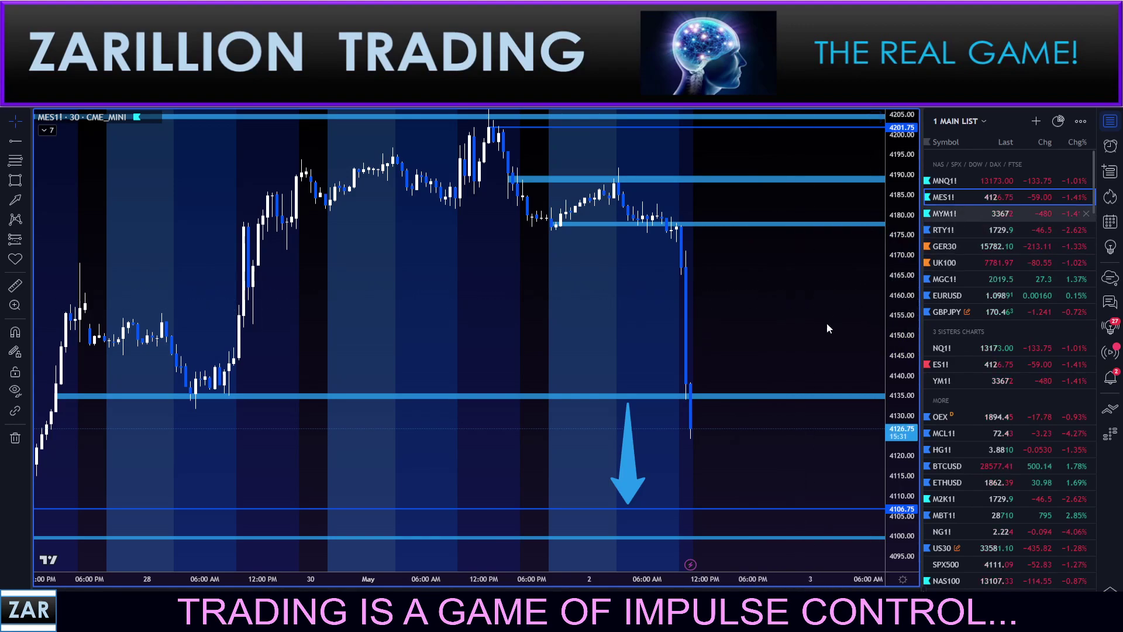
# Open the MYM1! chart and delete the 33936 price line, the zone near 34050 and the two small down arrows.
pyautogui.moveTo(817, 385); pyautogui.dragTo(824, 379)
pyautogui.scroll(-2, 699, 338)
pyautogui.moveTo(637, 338); pyautogui.dragTo(615, 342)
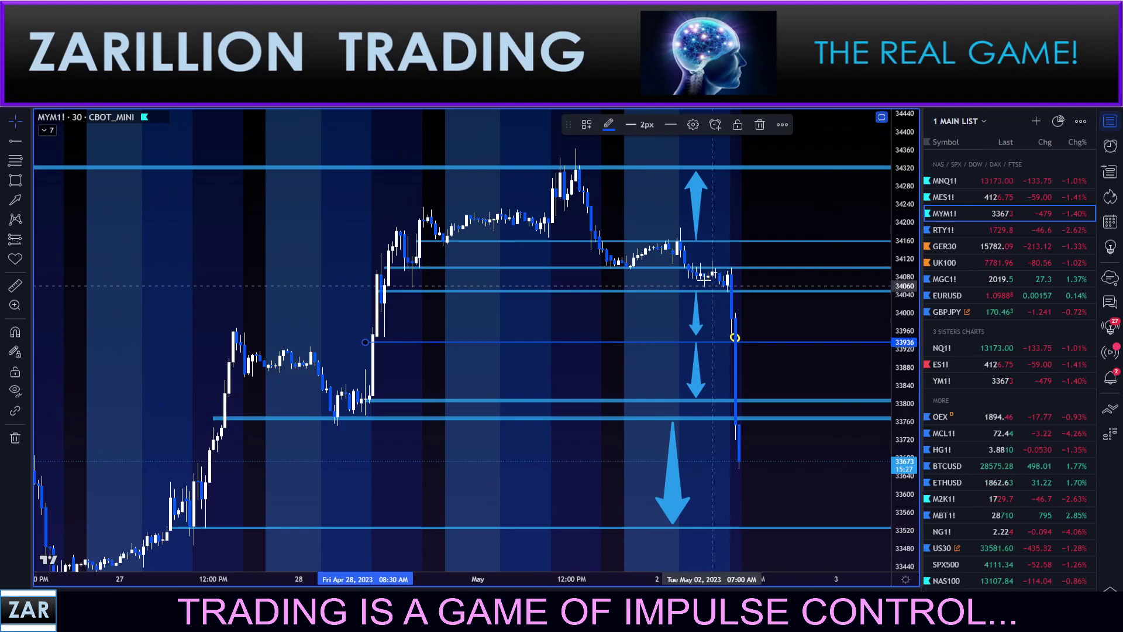
pyautogui.scroll(2, 687, 281)
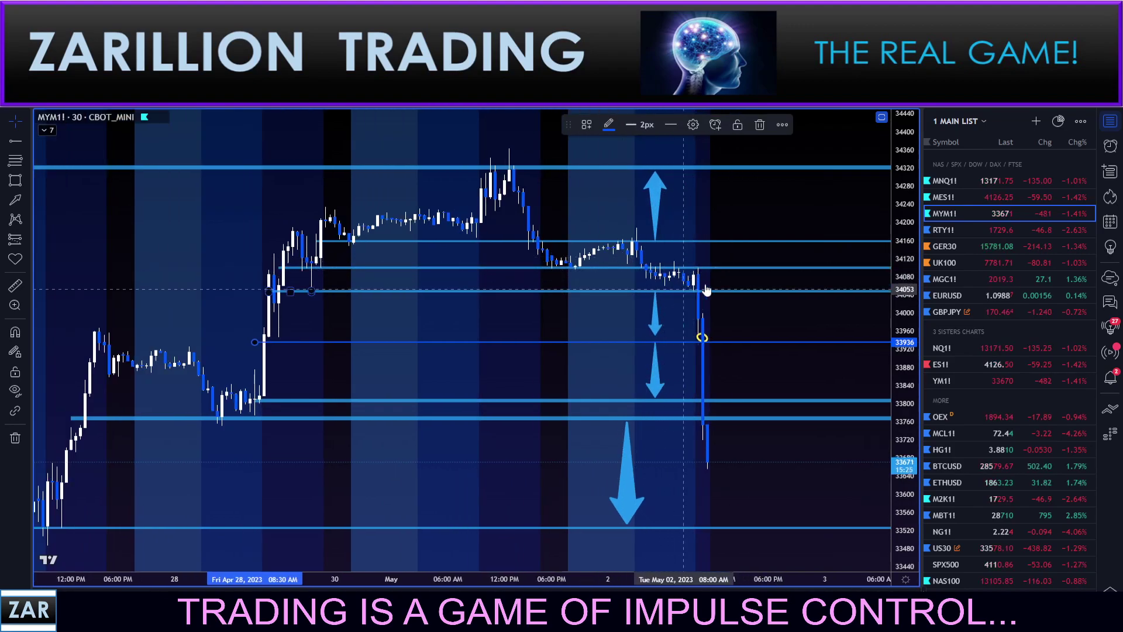
pyautogui.moveTo(902, 402); pyautogui.dragTo(903, 263)
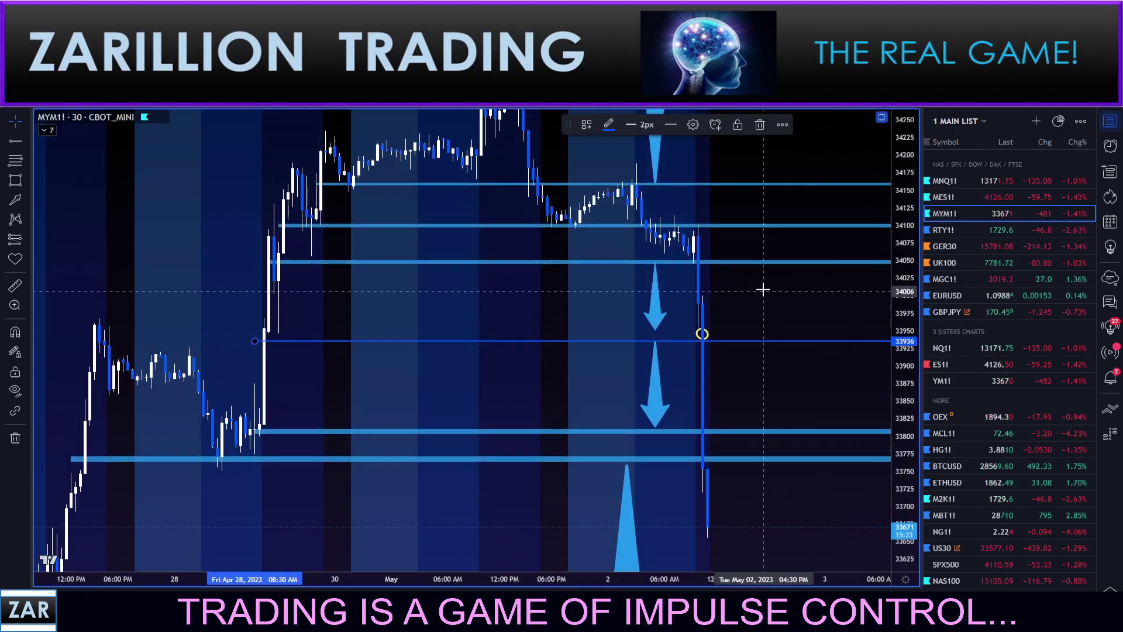
pyautogui.click(736, 220)
pyautogui.moveTo(603, 301); pyautogui.dragTo(614, 308)
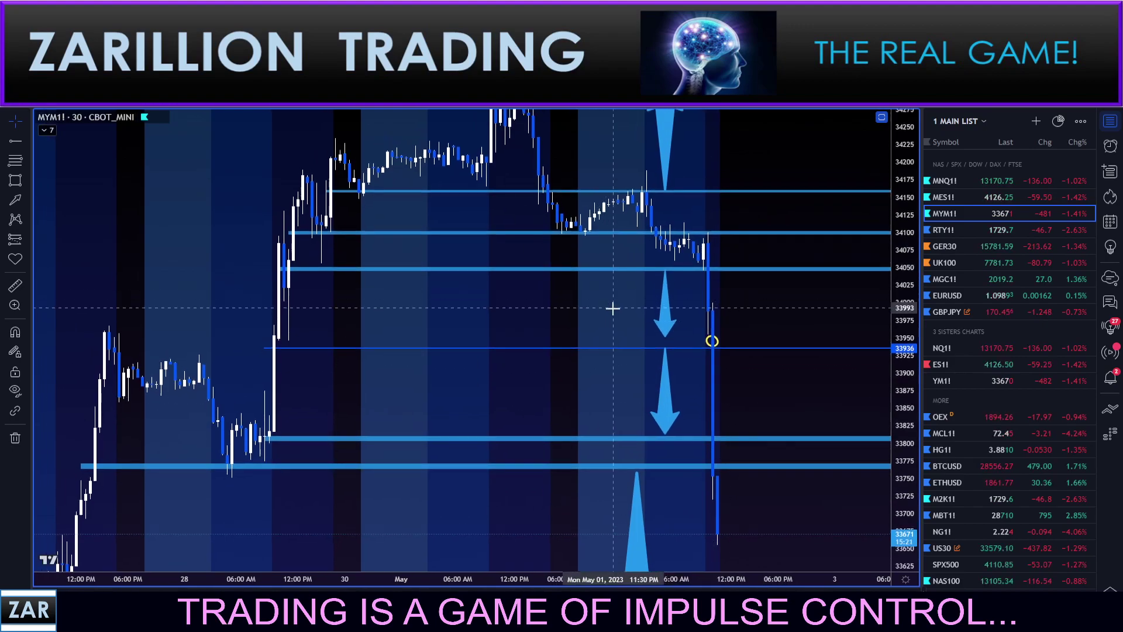
pyautogui.click(665, 325)
pyautogui.press('Delete')
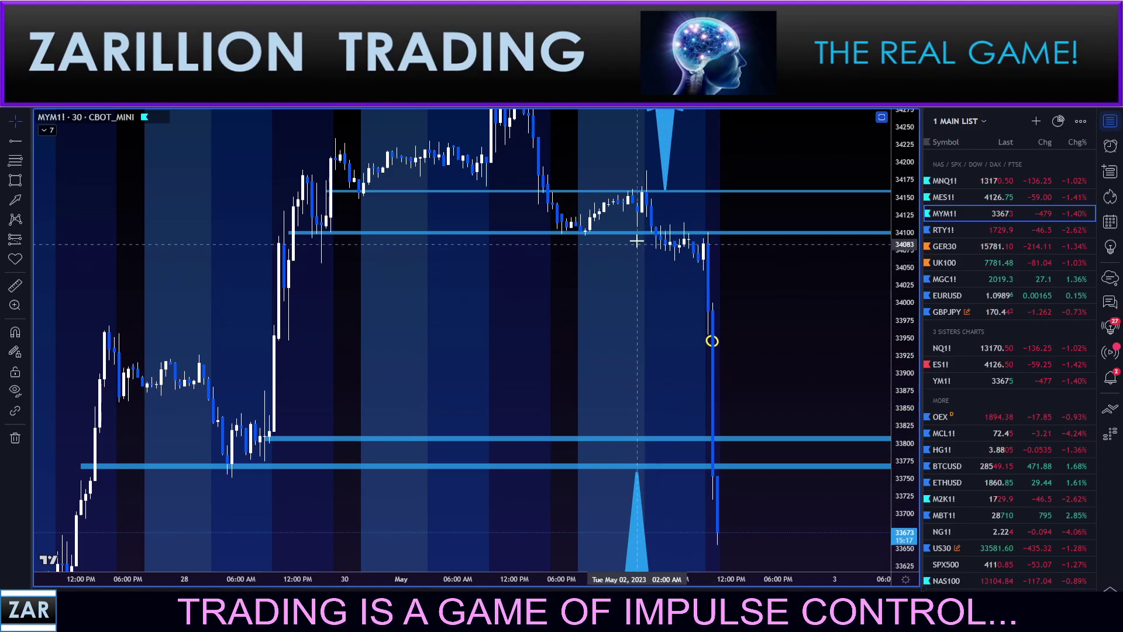
# Delete the yellow circle on the May 2 sell-off and the price zone near 33809.
pyautogui.moveTo(668, 286); pyautogui.dragTo(779, 345)
pyautogui.press('Delete')
pyautogui.moveTo(644, 329); pyautogui.dragTo(640, 305)
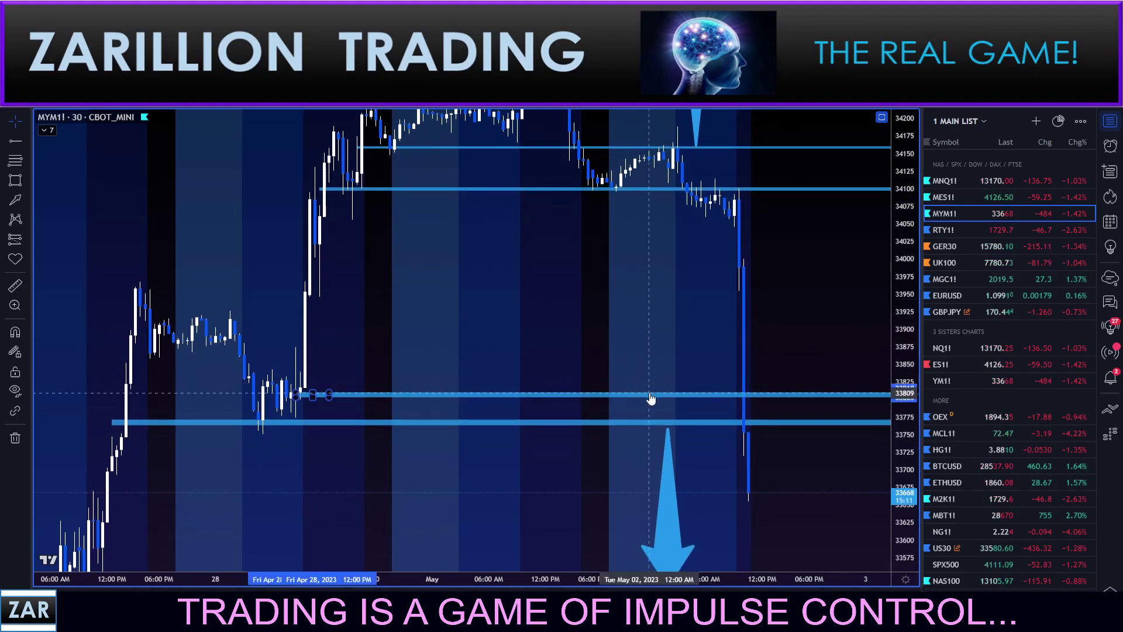
pyautogui.press('Delete')
# Examine the MYM1! price zones around and below the latest candle against the earlier price action.
pyautogui.moveTo(609, 362); pyautogui.dragTo(612, 336)
pyautogui.moveTo(630, 435); pyautogui.dragTo(714, 371)
pyautogui.scroll(4, 694, 387)
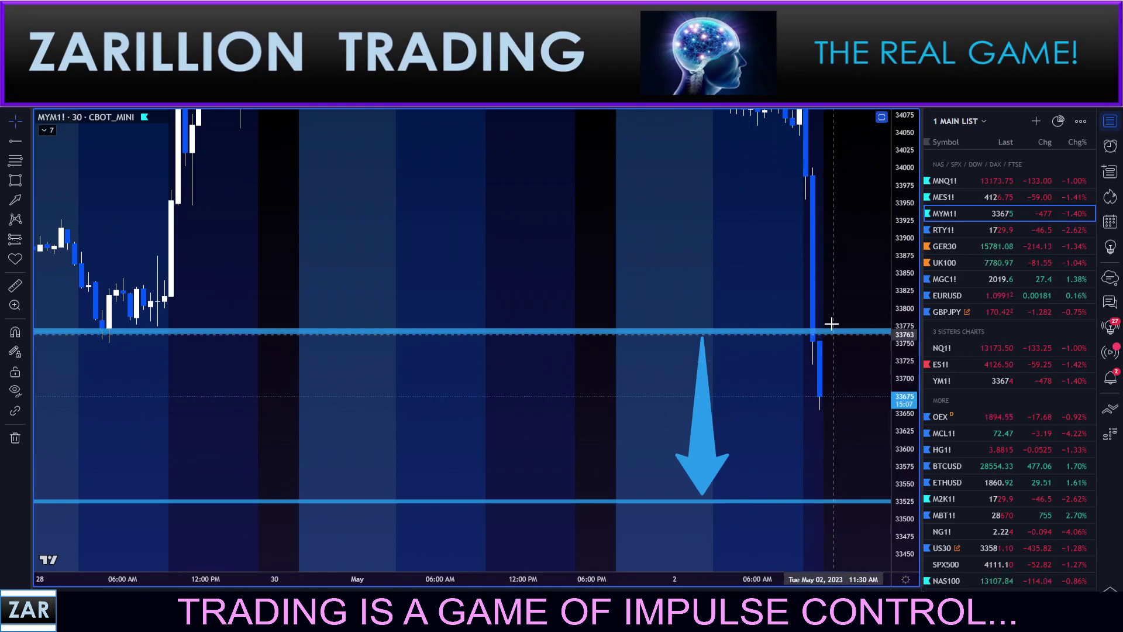
pyautogui.moveTo(812, 352); pyautogui.dragTo(750, 293)
pyautogui.moveTo(902, 341); pyautogui.dragTo(865, 416)
pyautogui.scroll(-3, 809, 384)
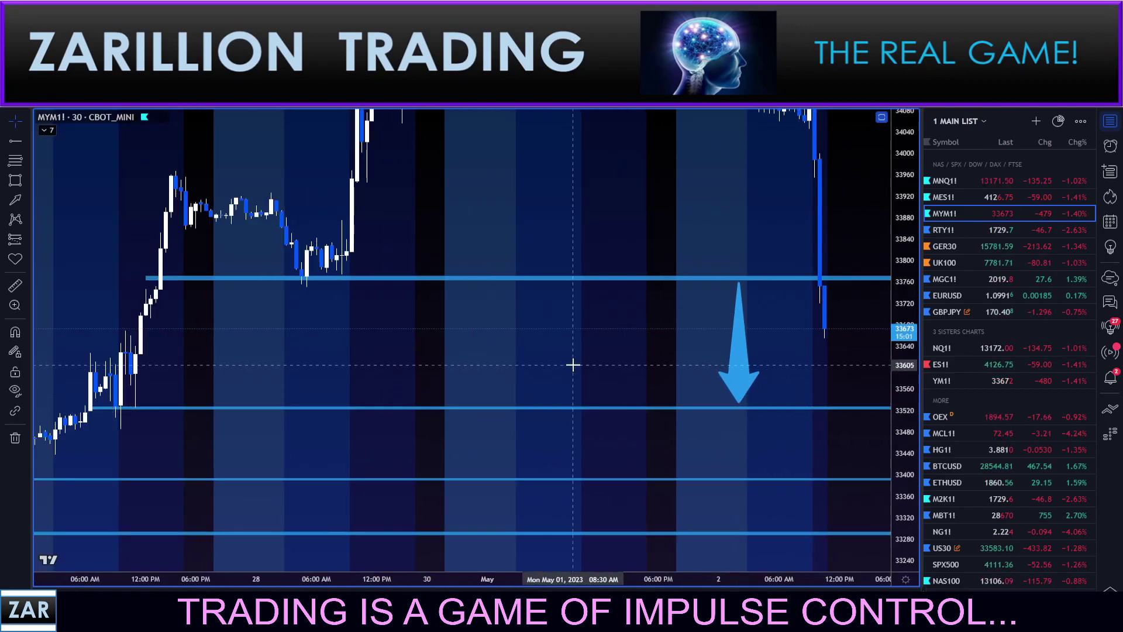
pyautogui.moveTo(571, 364); pyautogui.dragTo(588, 372)
pyautogui.moveTo(757, 365); pyautogui.dragTo(772, 366)
pyautogui.click(731, 358)
pyautogui.moveTo(887, 358); pyautogui.dragTo(810, 403)
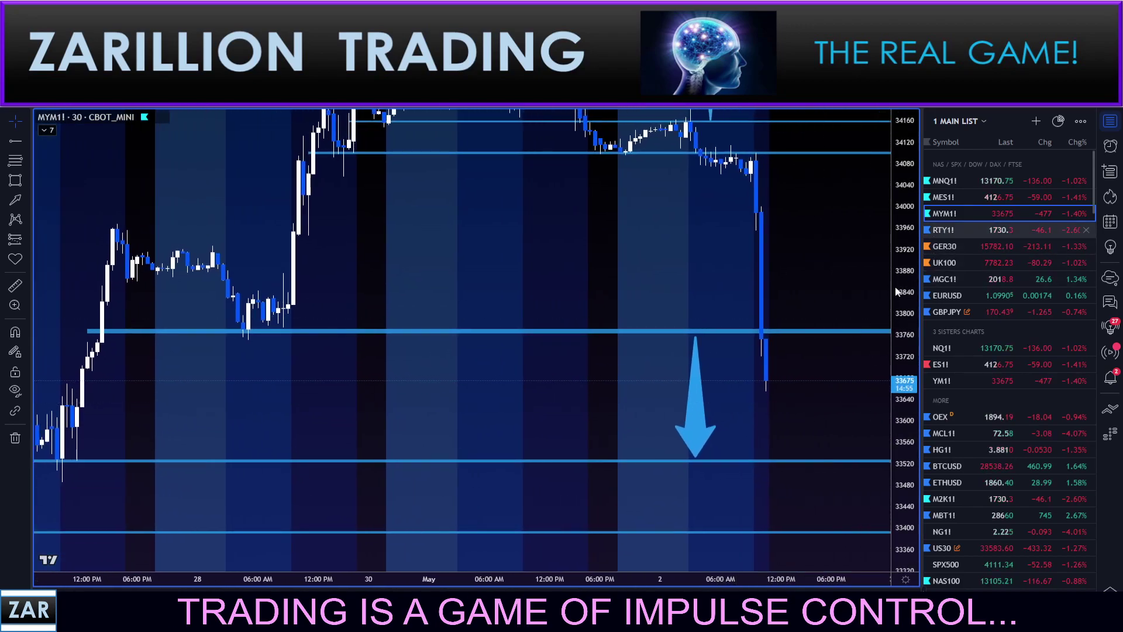
# Open the RTY1! chart and delete the price levels near 1750 and 1745 along with both down arrows.
pyautogui.click(946, 229)
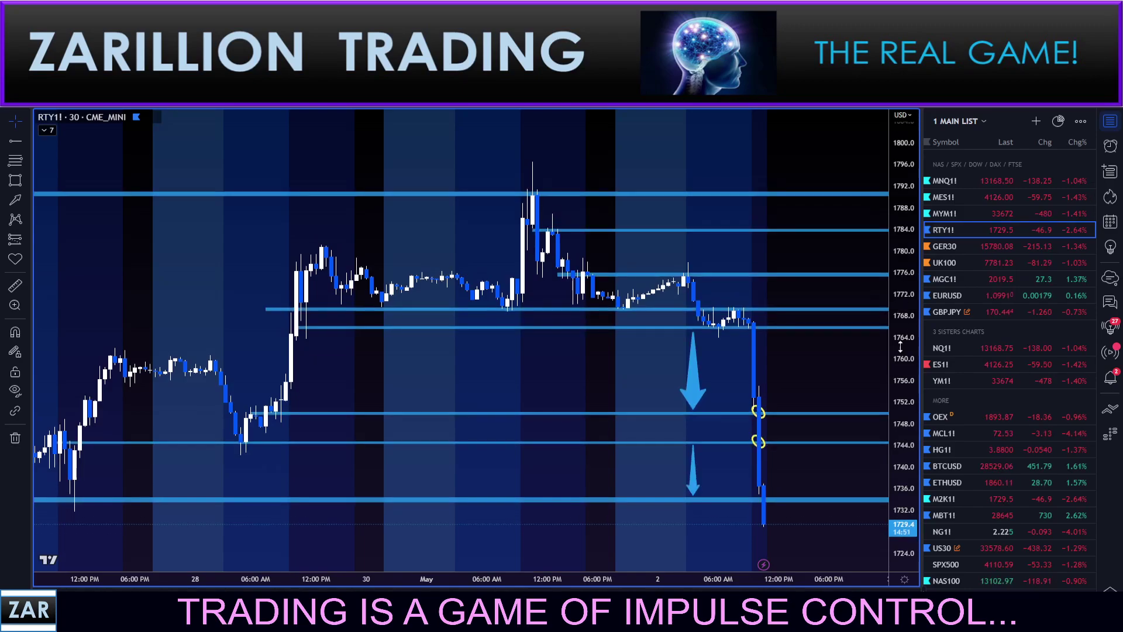
pyautogui.moveTo(900, 346); pyautogui.dragTo(900, 445)
pyautogui.moveTo(813, 381)
pyautogui.mouseDown()
pyautogui.moveTo(795, 313)
pyautogui.moveTo(778, 315)
pyautogui.mouseUp()
pyautogui.click(659, 324)
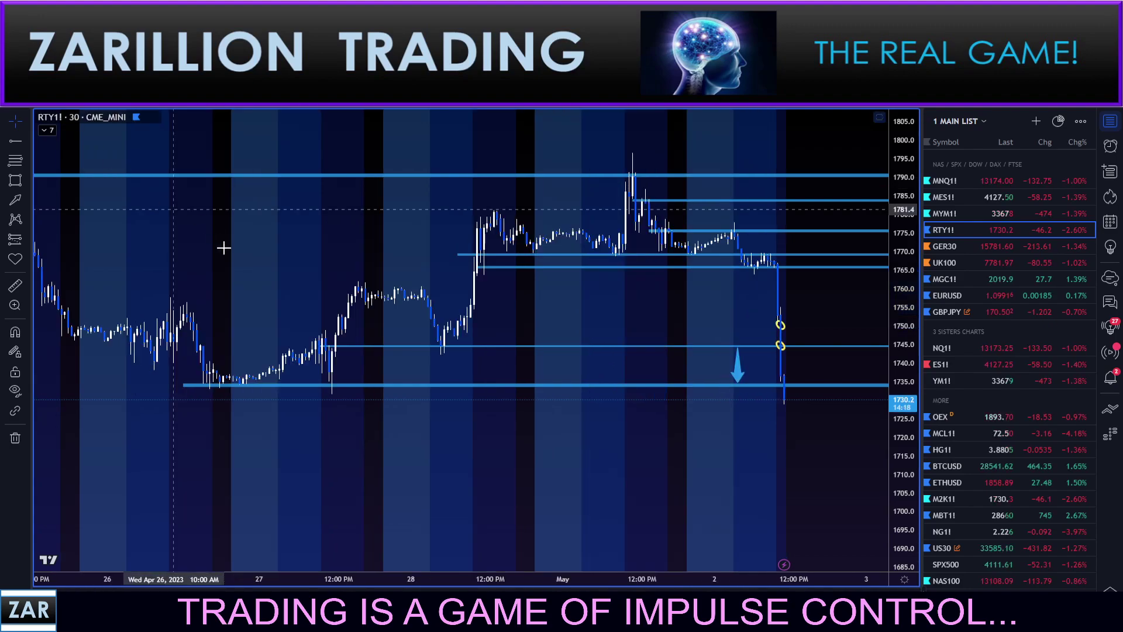
pyautogui.scroll(4, 554, 351)
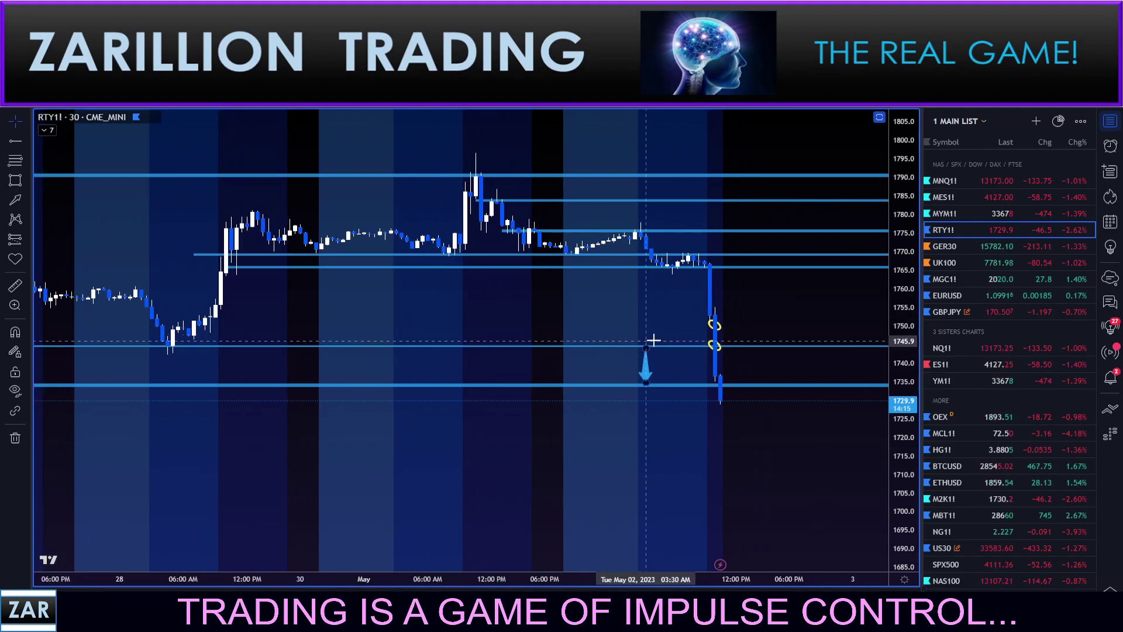
pyautogui.click(647, 354)
pyautogui.press('Delete')
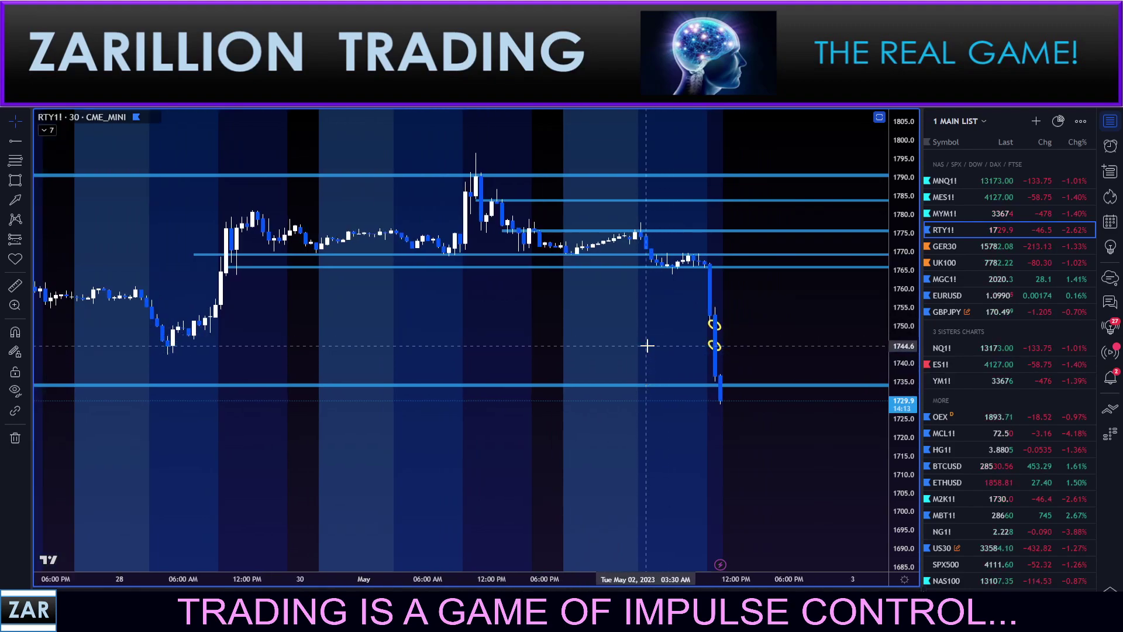
# Delete the two yellow circles on the May 2 sell-off candles.
pyautogui.scroll(-3, 657, 334)
pyautogui.moveTo(696, 312); pyautogui.dragTo(794, 381)
pyautogui.press('Delete')
pyautogui.scroll(-1, 639, 333)
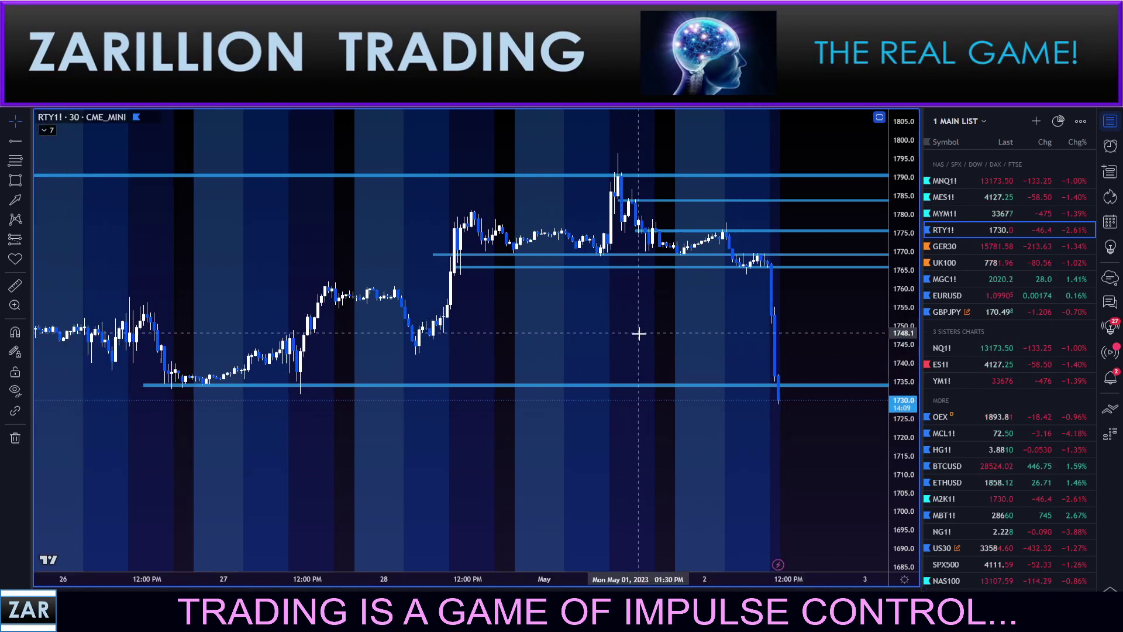
# Delete the three yellow circles near 1755 at the early April lows.
pyautogui.moveTo(632, 326); pyautogui.dragTo(651, 291)
pyautogui.scroll(-1, 624, 305)
pyautogui.moveTo(372, 413); pyautogui.dragTo(425, 425)
pyautogui.scroll(-10, 684, 439)
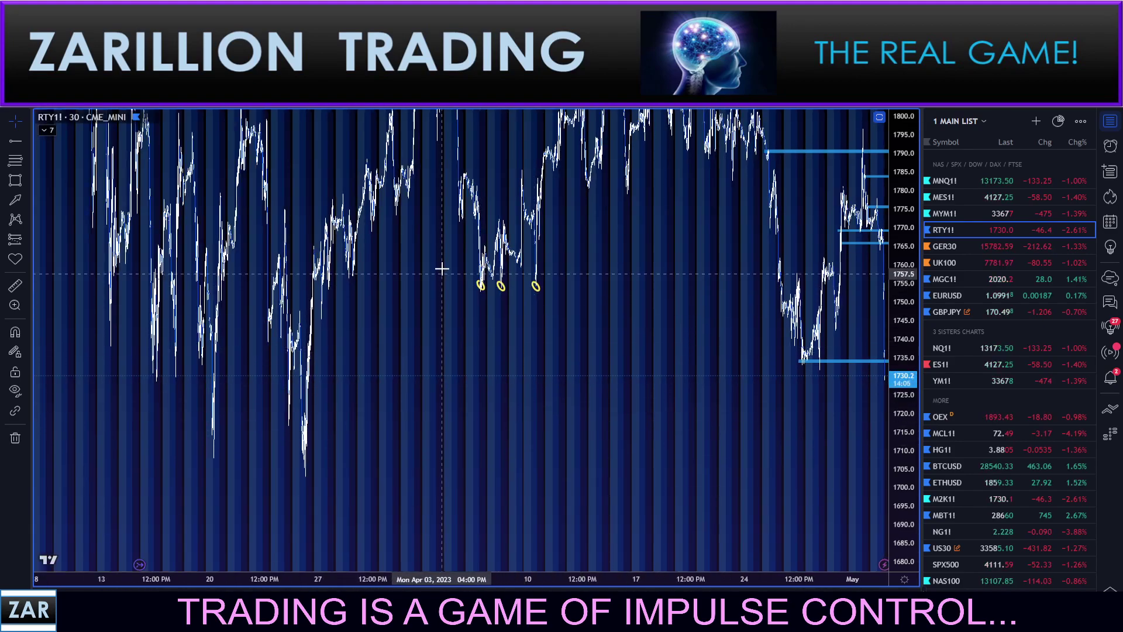
pyautogui.moveTo(442, 269); pyautogui.dragTo(620, 325)
pyautogui.press('Delete')
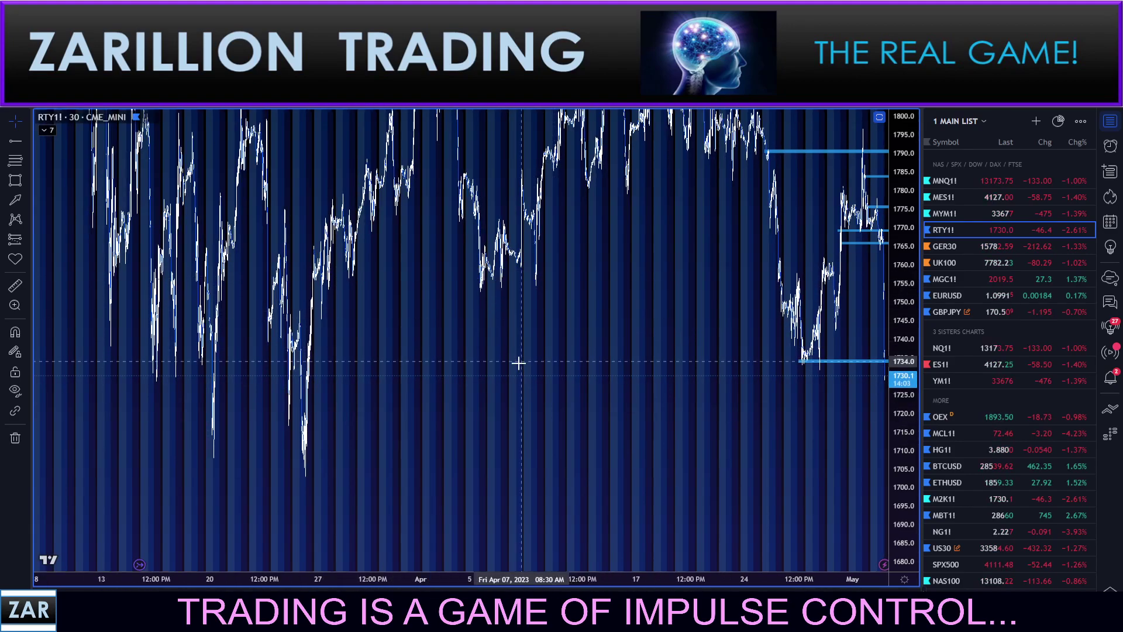
# Draw a thin rectangular price zone at about 1707.5 to 1709, starting at the Mar 23, 07:30 PM candle.
pyautogui.scroll(3, 327, 403)
pyautogui.moveTo(239, 424); pyautogui.dragTo(646, 454)
pyautogui.scroll(6, 596, 438)
pyautogui.moveTo(433, 471); pyautogui.dragTo(759, 409)
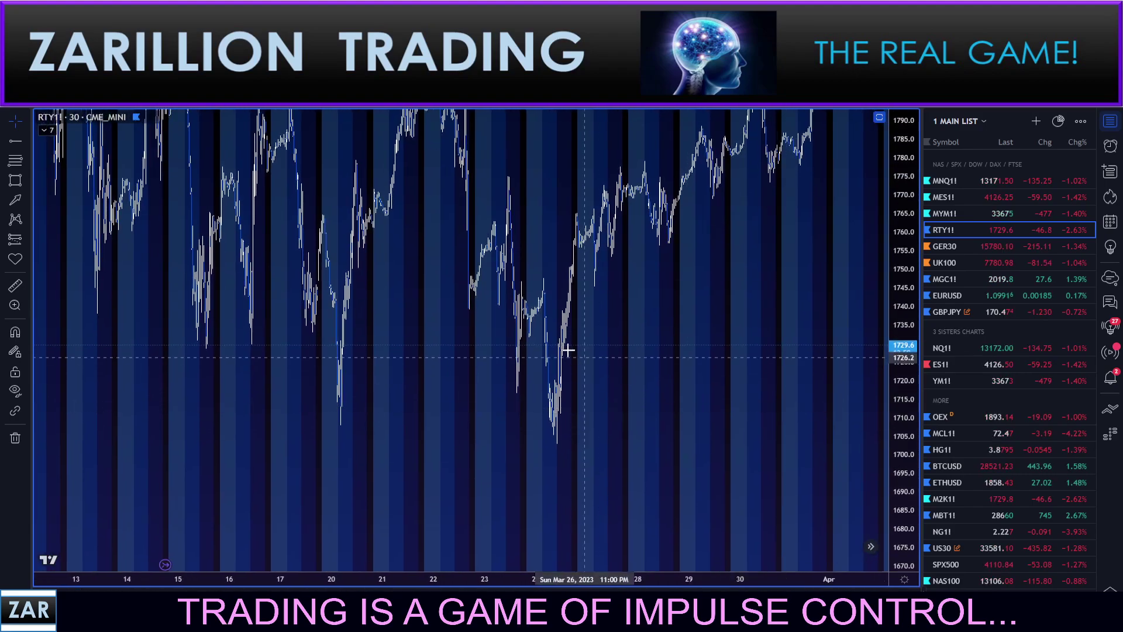
pyautogui.moveTo(563, 442); pyautogui.dragTo(690, 416)
pyautogui.scroll(10, 597, 412)
pyautogui.moveTo(326, 403); pyautogui.dragTo(750, 472)
pyautogui.moveTo(615, 375); pyautogui.dragTo(656, 375)
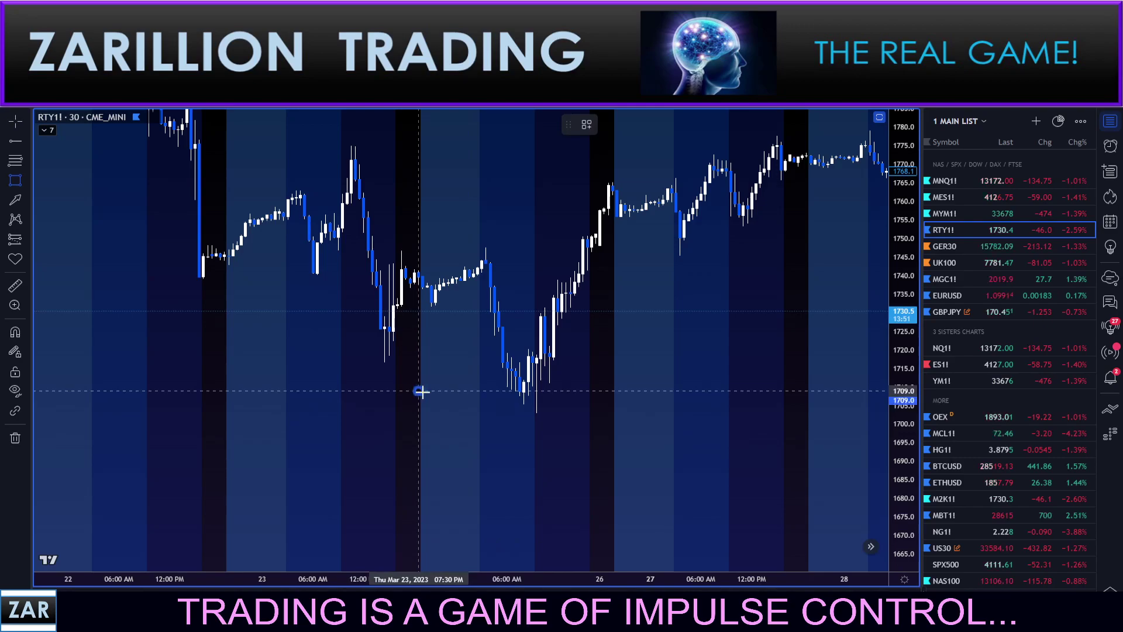
pyautogui.click(441, 395)
pyautogui.moveTo(517, 442); pyautogui.dragTo(510, 486)
pyautogui.scroll(-1, 502, 484)
pyautogui.moveTo(571, 398); pyautogui.dragTo(526, 399)
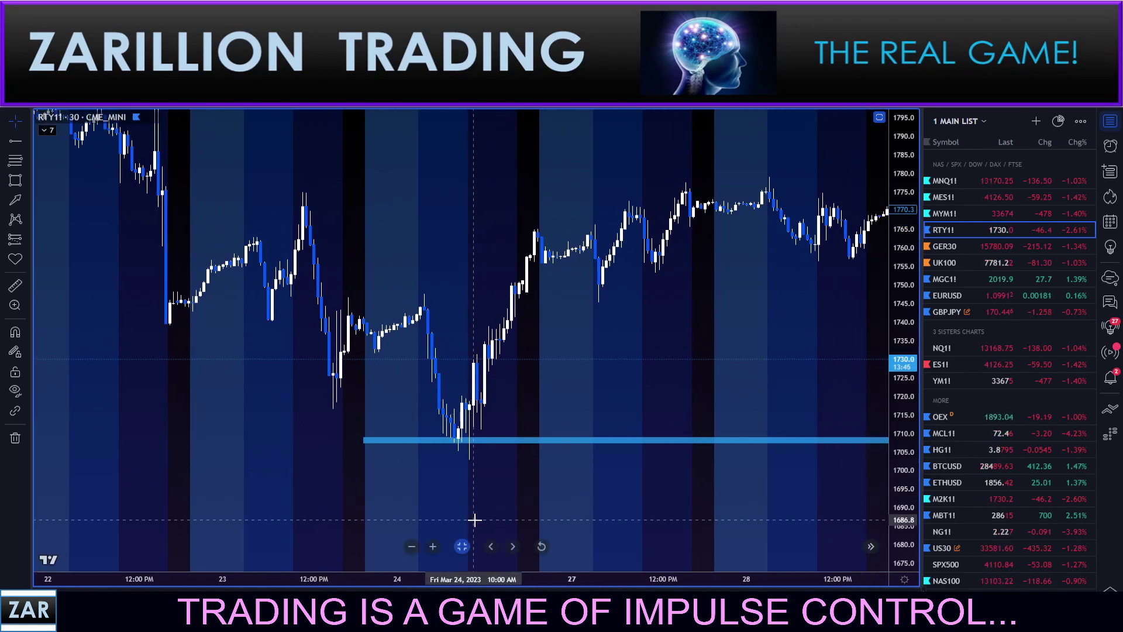
# Return to the latest candles and draw a down arrow from about 1732 to about 1710, between the two lowest zones.
pyautogui.moveTo(709, 331); pyautogui.dragTo(510, 321)
pyautogui.click(871, 547)
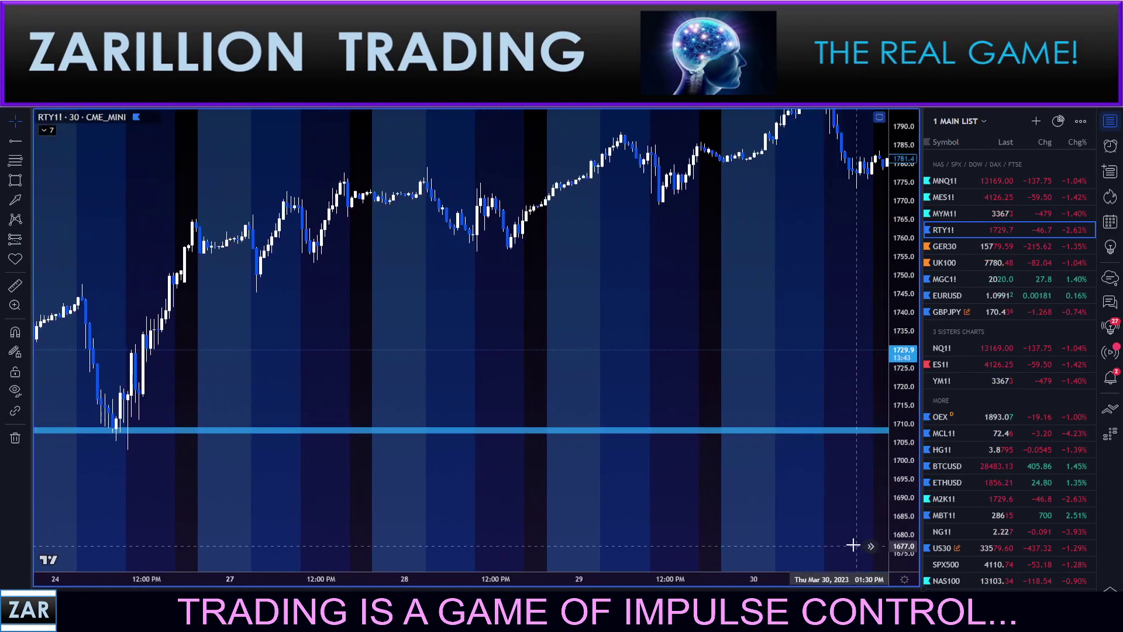
pyautogui.click(871, 545)
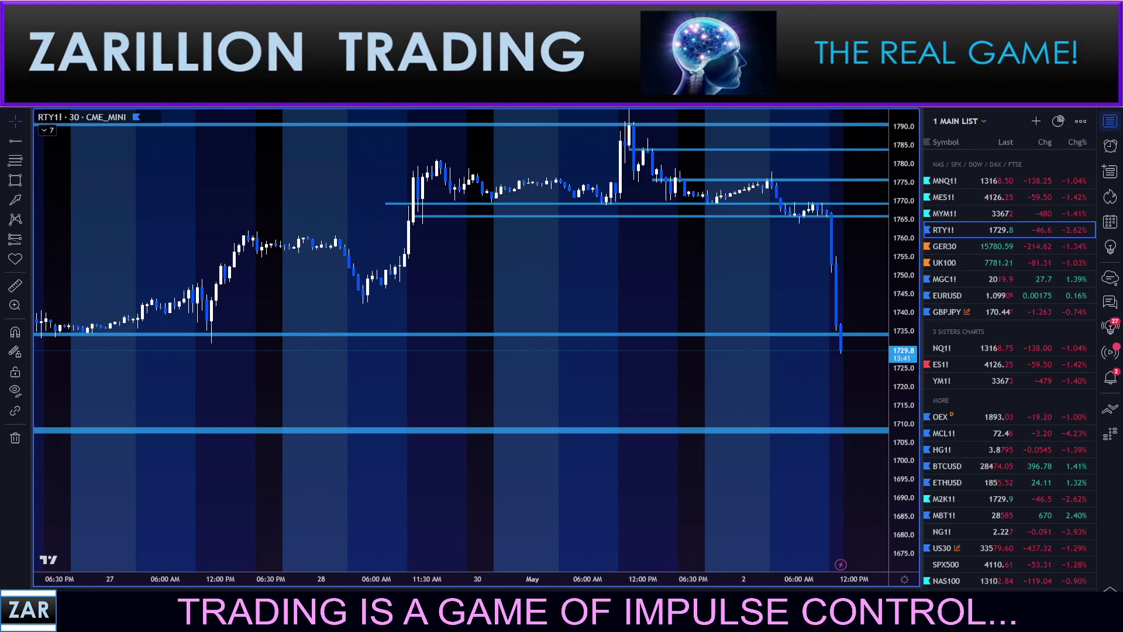
pyautogui.moveTo(786, 342)
pyautogui.mouseDown()
pyautogui.moveTo(792, 385)
pyautogui.moveTo(676, 423)
pyautogui.mouseUp()
pyautogui.click(785, 426)
pyautogui.scroll(-2, 681, 403)
pyautogui.moveTo(717, 324); pyautogui.dragTo(713, 327)
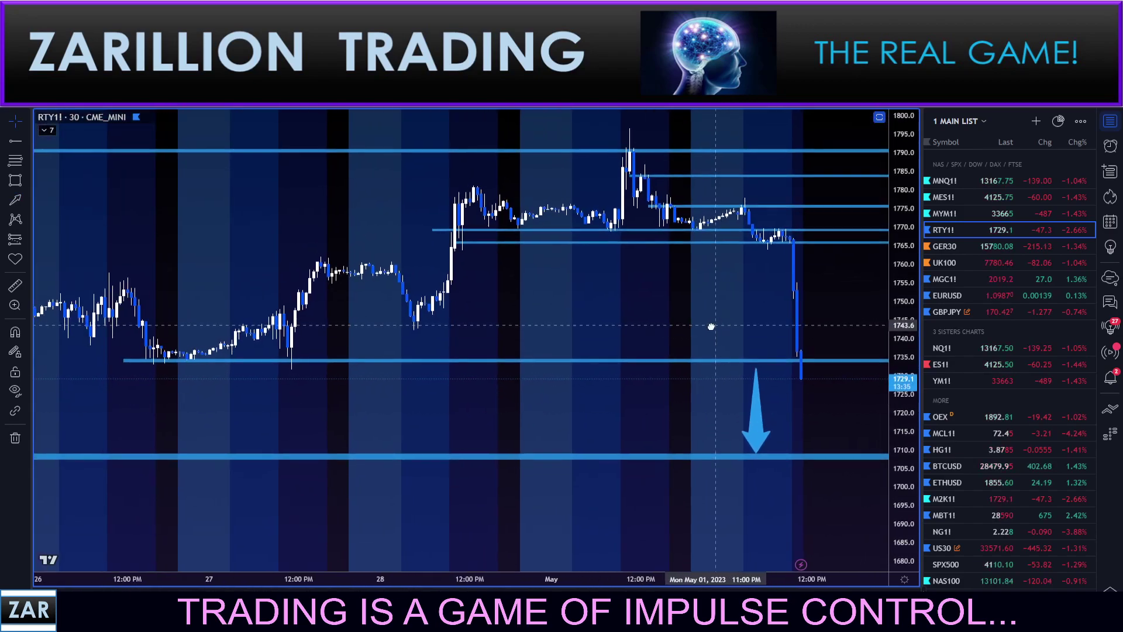
pyautogui.moveTo(900, 348); pyautogui.dragTo(899, 293)
pyautogui.moveTo(744, 303); pyautogui.dragTo(771, 307)
pyautogui.scroll(2, 647, 283)
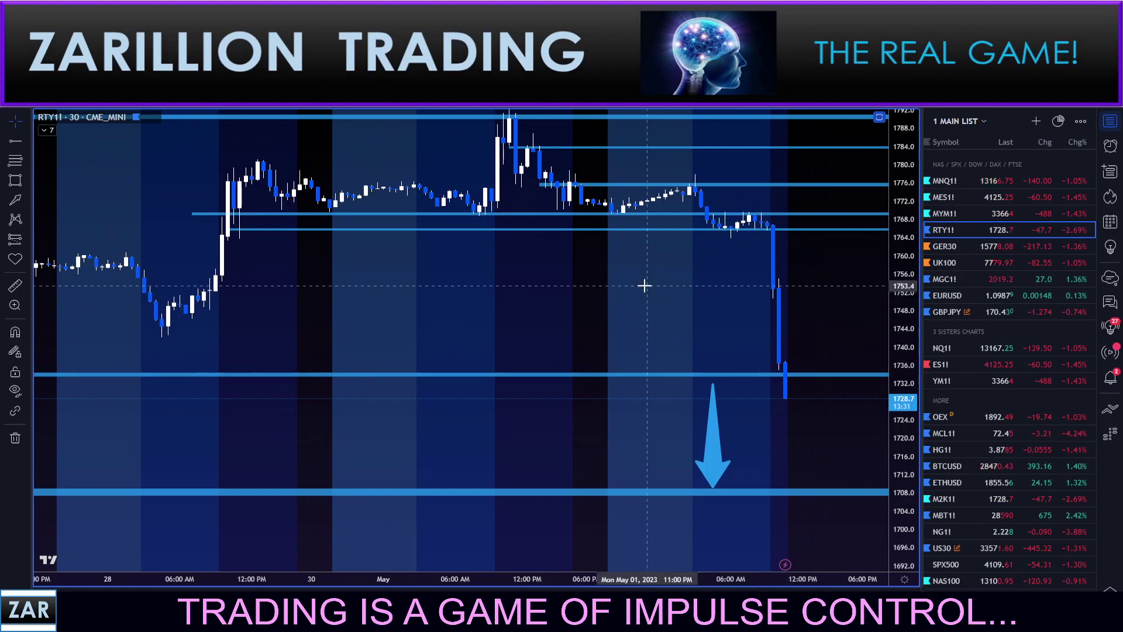